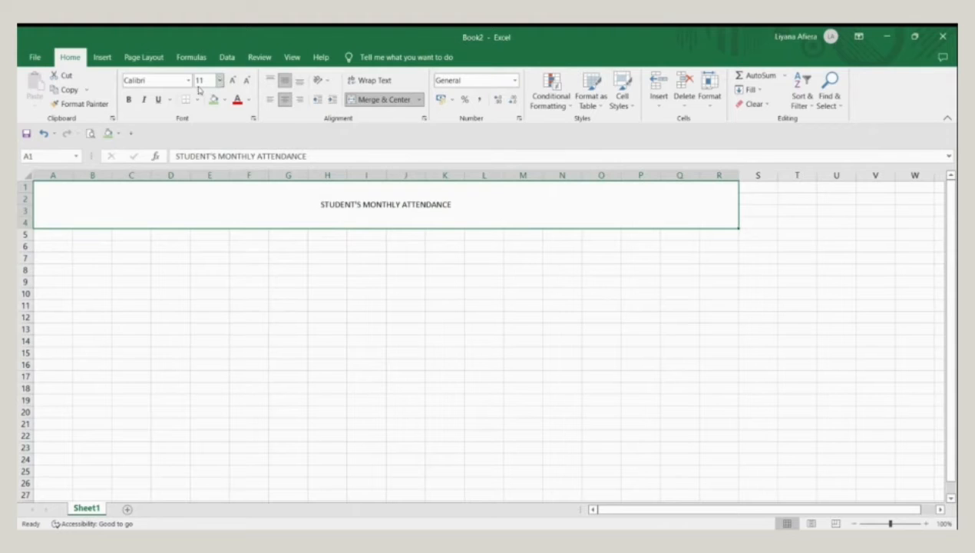
# - Make the title STUDENT'S MONTHLY ATTENDANCE bold and set its font size to 22
pyautogui.click(129, 99)
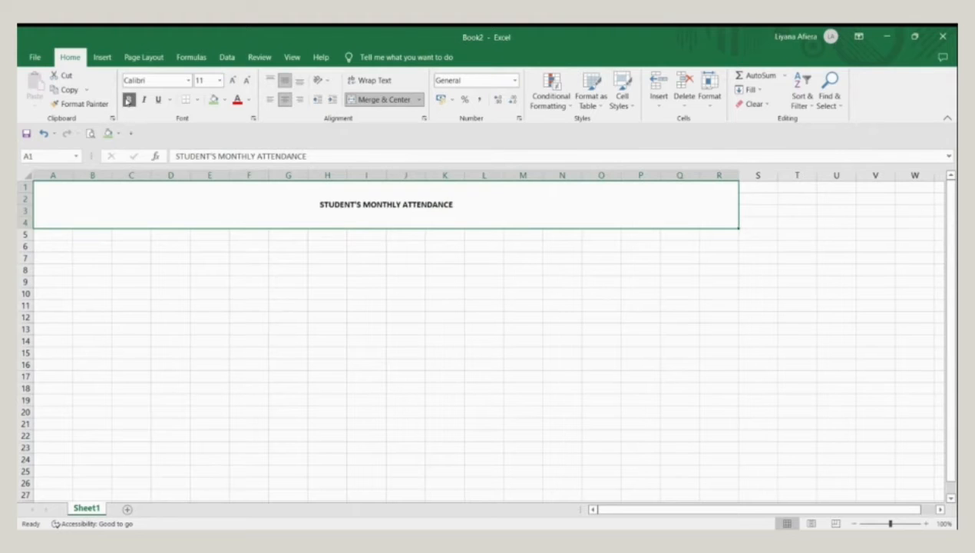
pyautogui.click(220, 80)
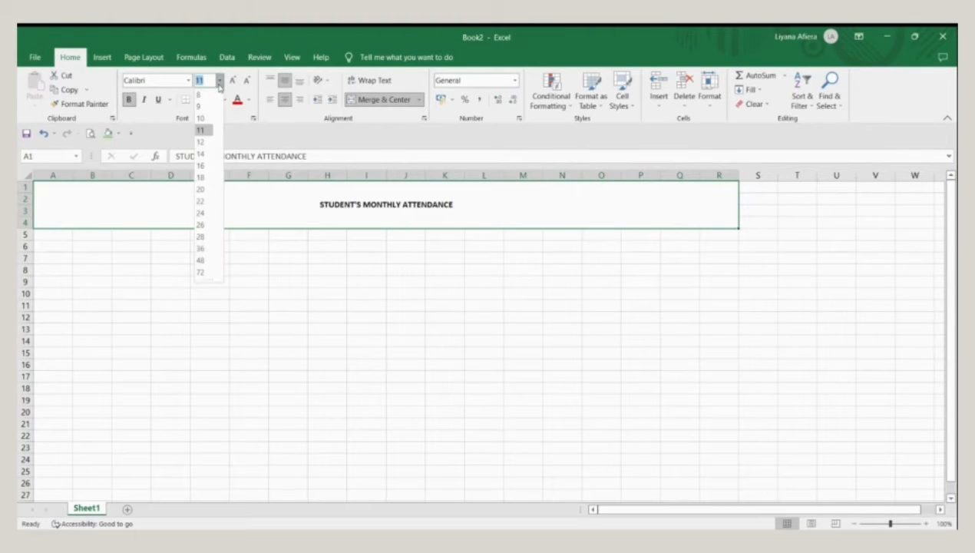
pyautogui.click(199, 201)
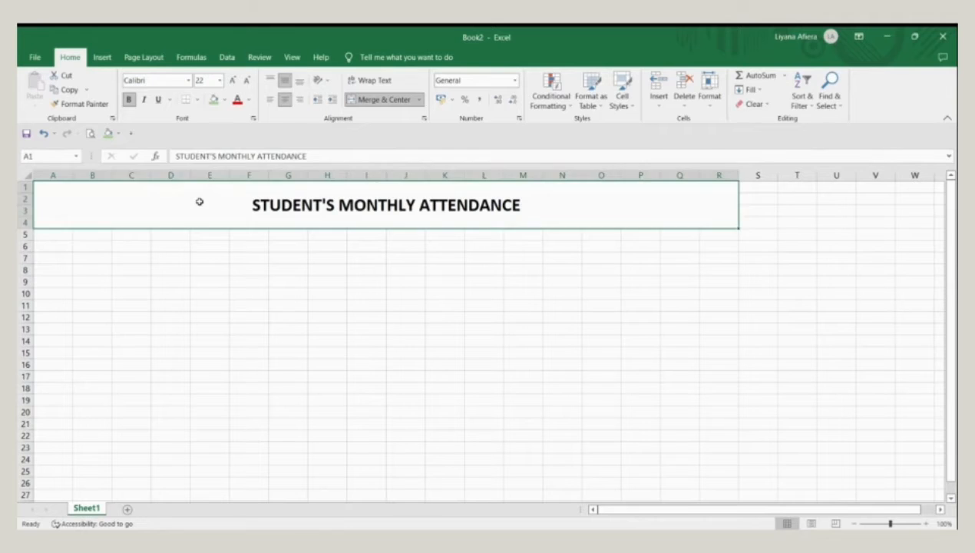
# - Enter ABSENCE TYPE KEY in cell A6 and widen column A so the whole label fits
pyautogui.click(68, 246)
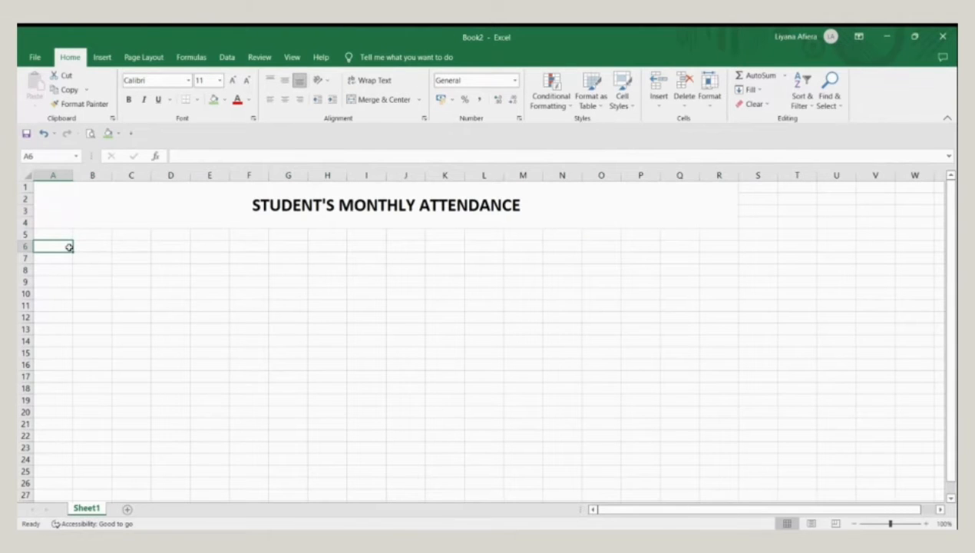
pyautogui.write('ABSEN')
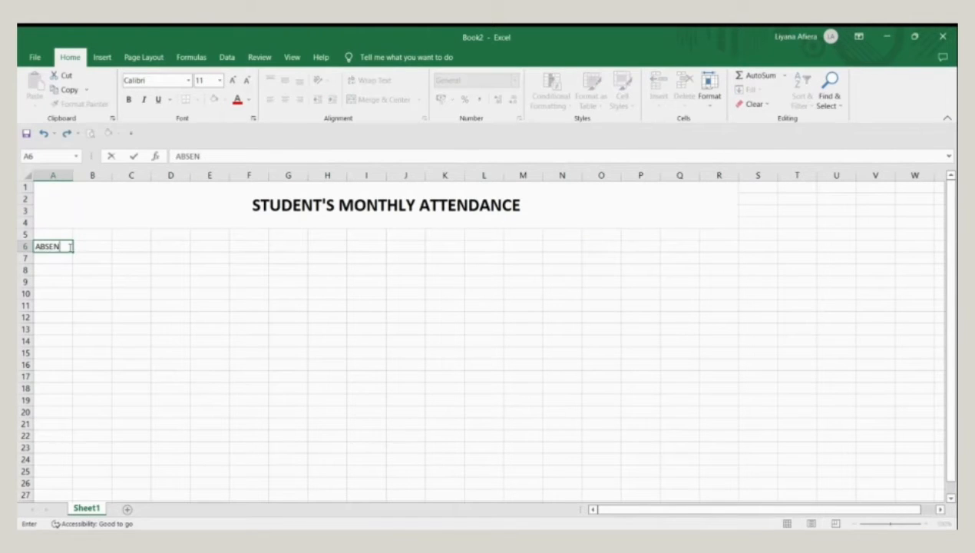
pyautogui.write('CE TYPE KEY')
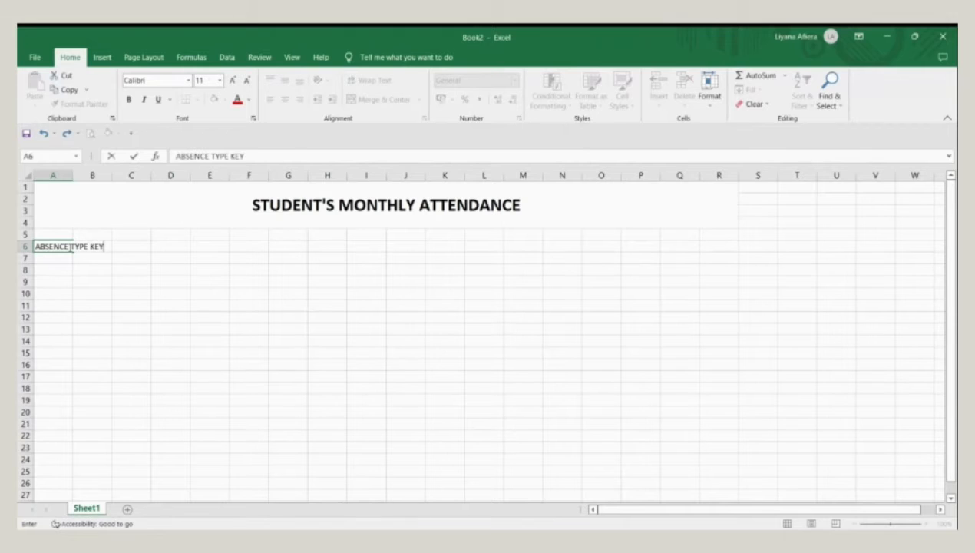
pyautogui.click(70, 176)
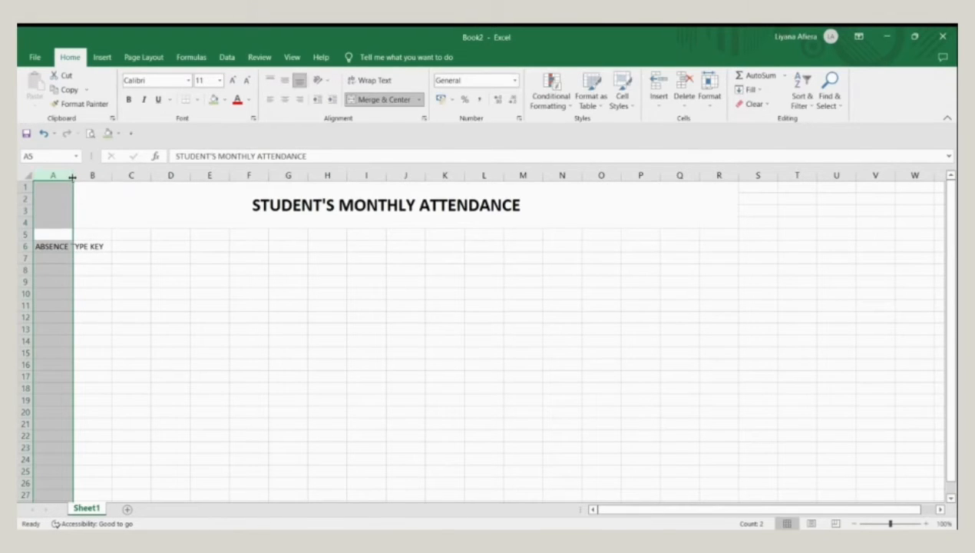
pyautogui.moveTo(73, 177); pyautogui.dragTo(150, 175)
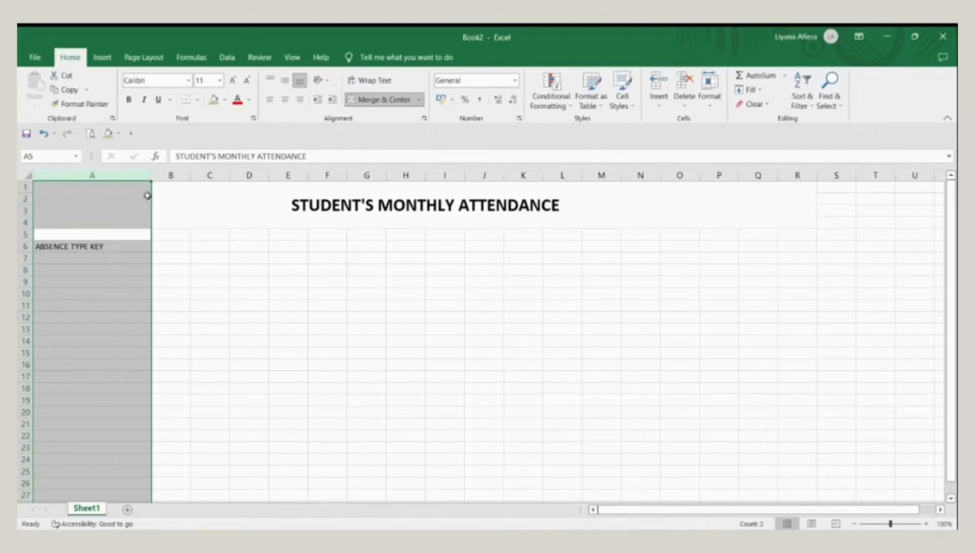
# - Format the ABSENCE TYPE KEY cell as centered bold text with a light green fill
pyautogui.click(141, 246)
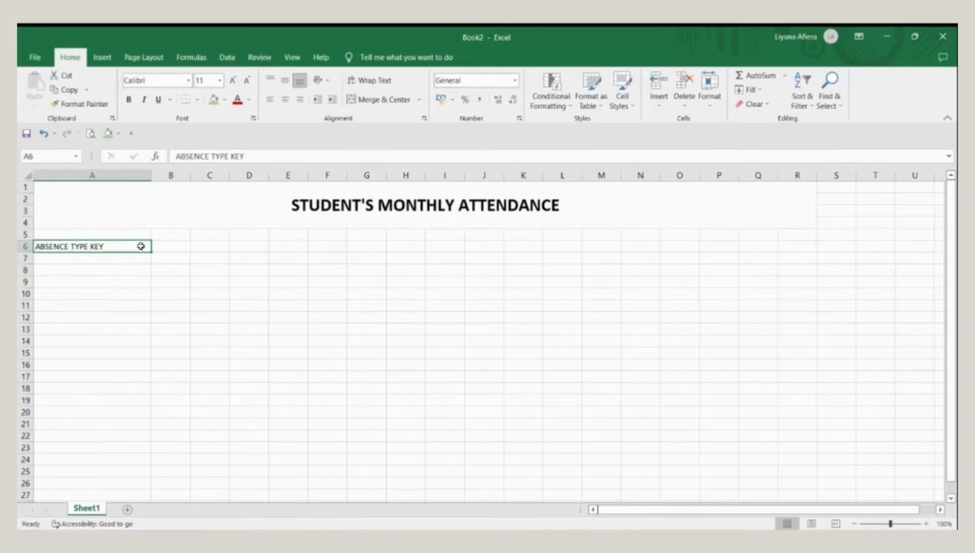
pyautogui.click(286, 100)
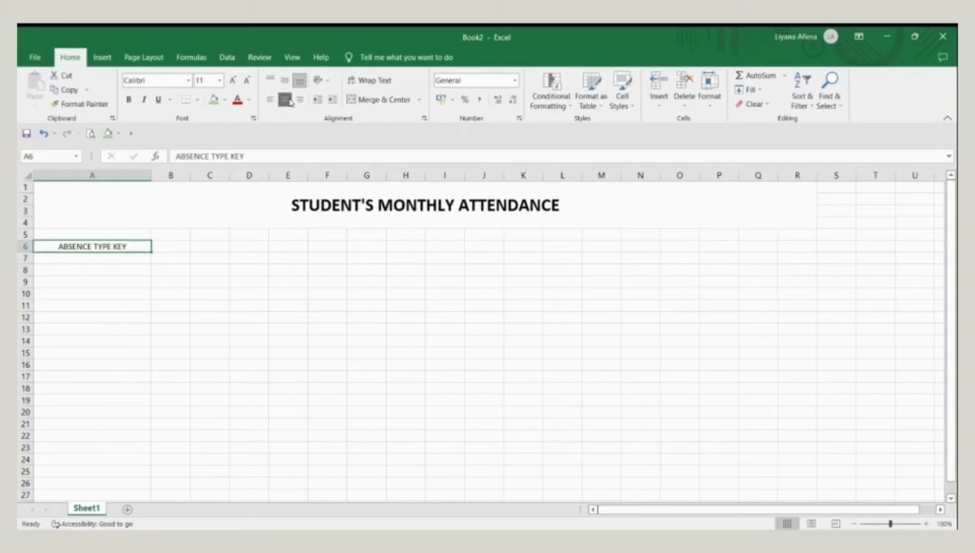
pyautogui.click(223, 101)
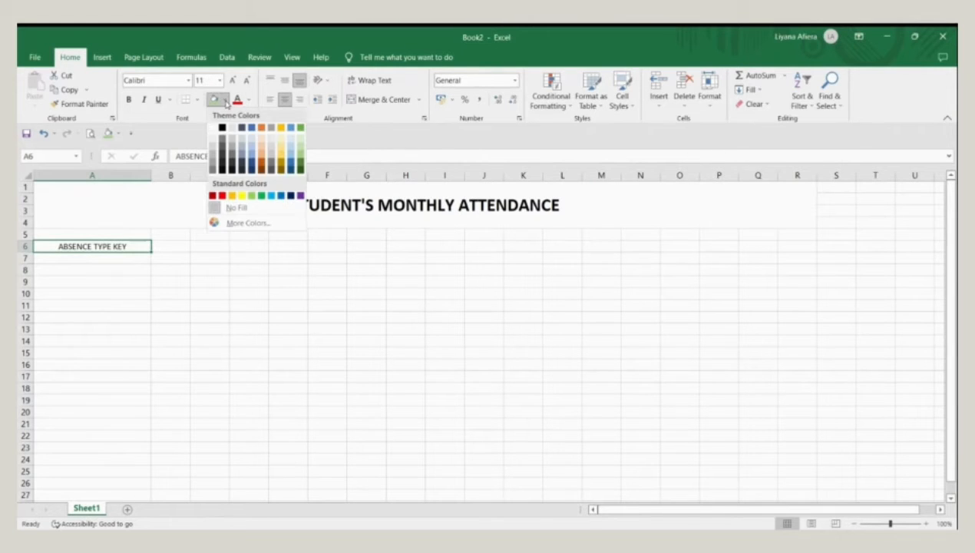
pyautogui.click(300, 159)
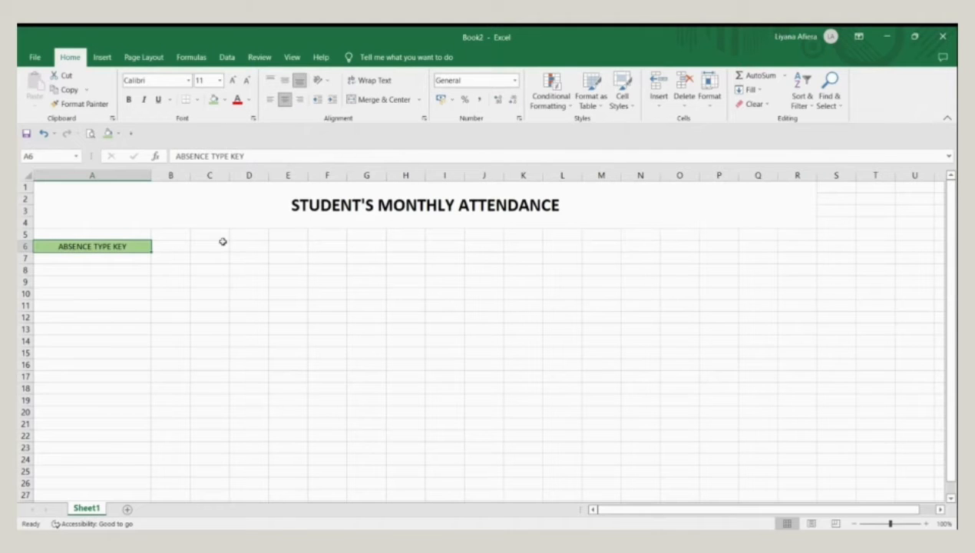
pyautogui.click(129, 99)
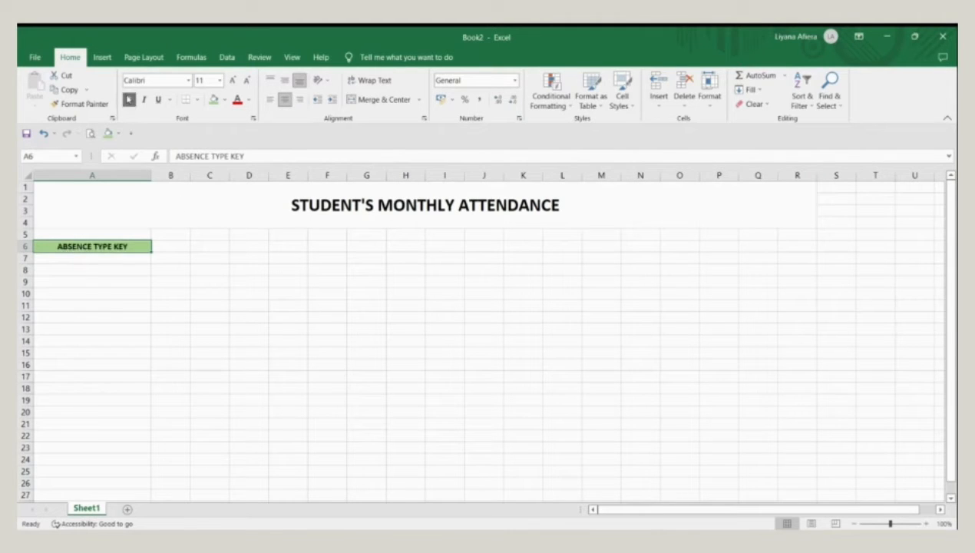
# - Enter JANUARY in cell A8 and increase the height of row 8 to about double
pyautogui.click(139, 272)
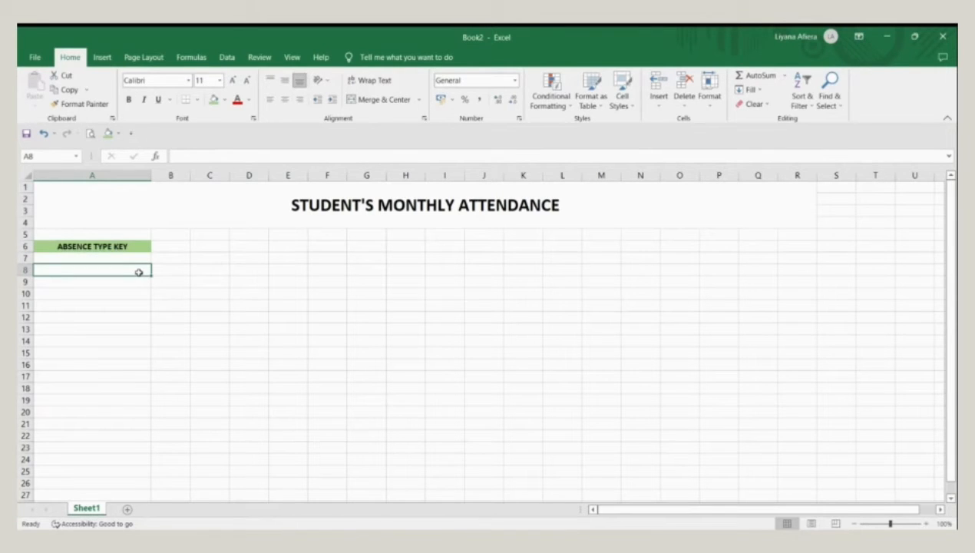
pyautogui.write('JANUARY')
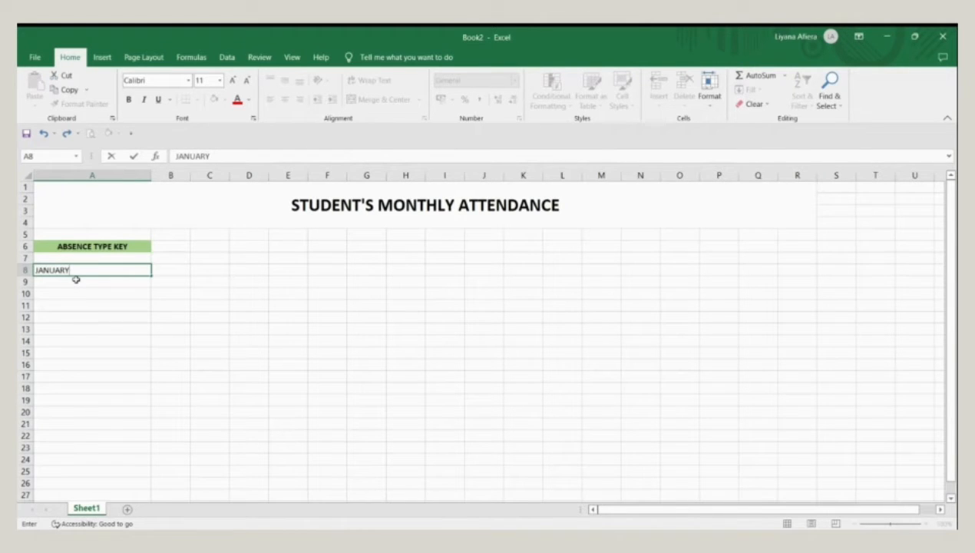
pyautogui.click(23, 270)
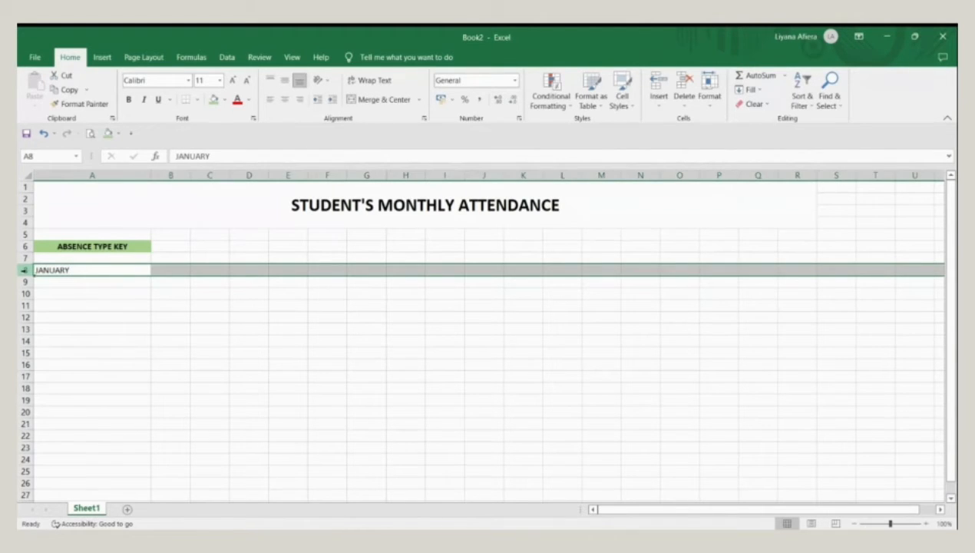
pyautogui.moveTo(28, 275); pyautogui.dragTo(31, 287)
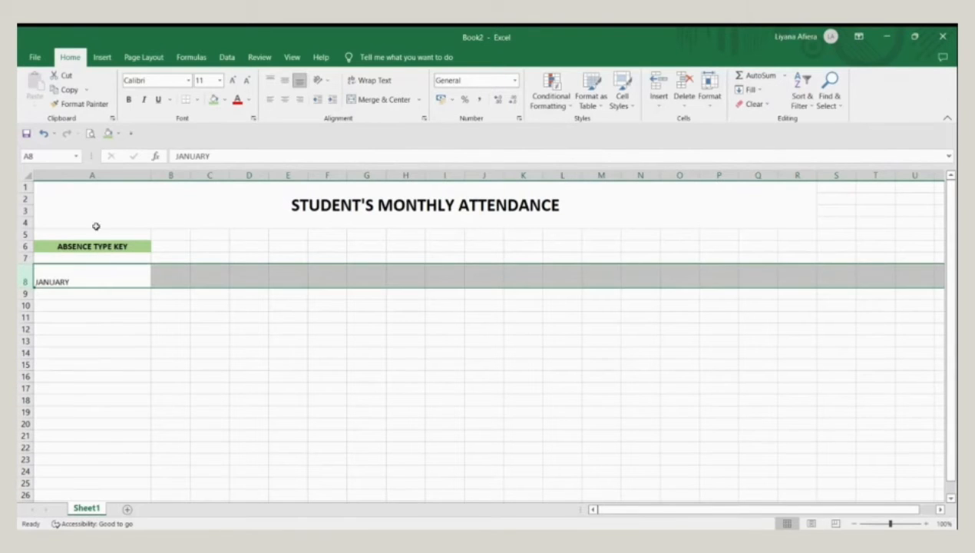
# - Format row 8 in bold at font size 16, centered both horizontally and vertically
pyautogui.click(129, 99)
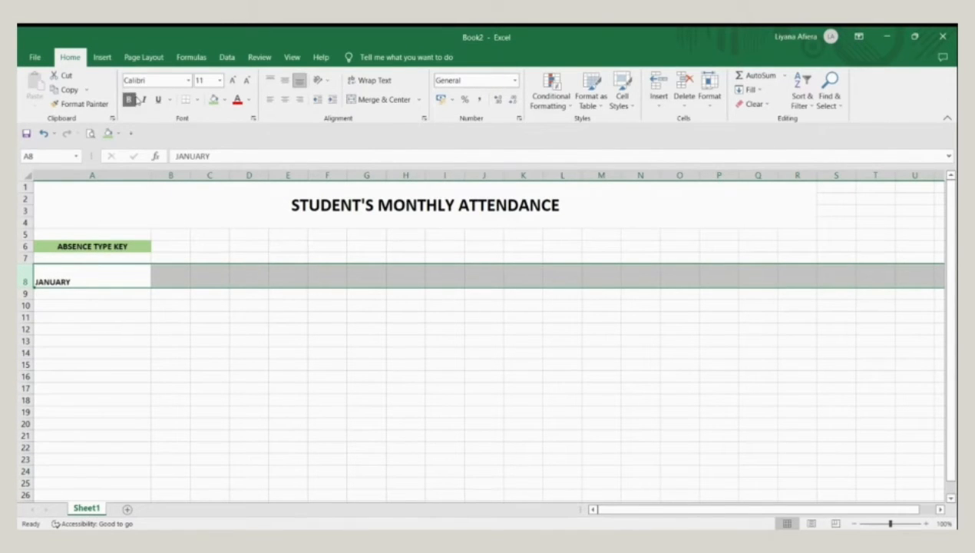
pyautogui.click(285, 100)
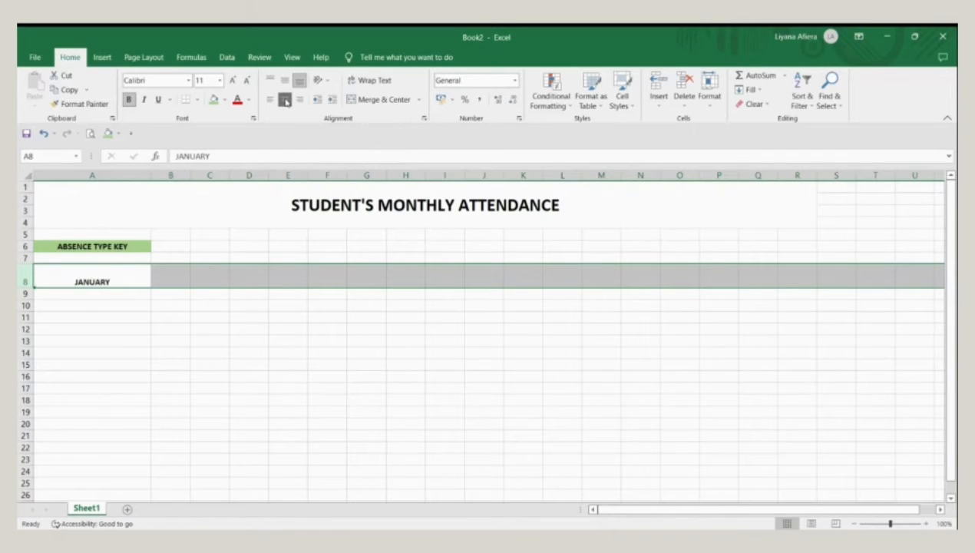
pyautogui.click(285, 81)
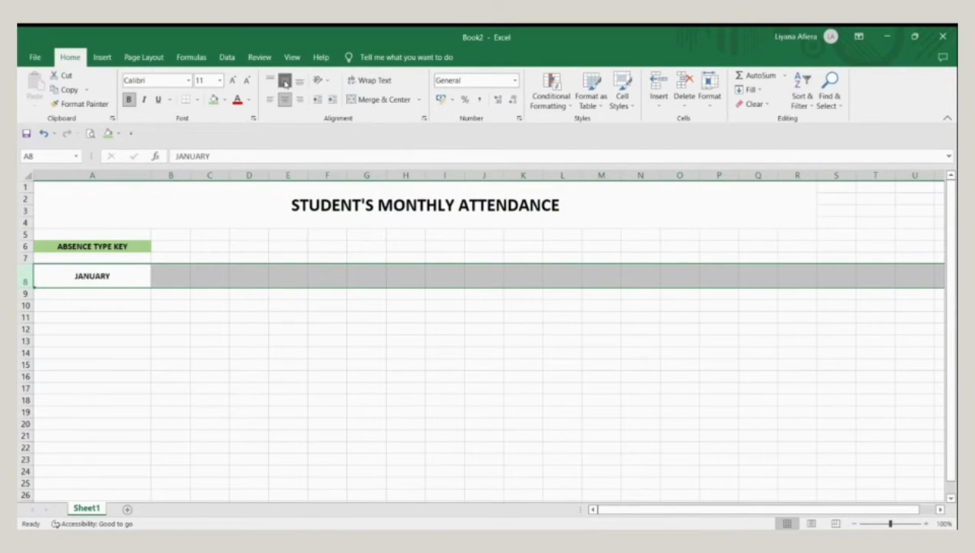
pyautogui.click(219, 81)
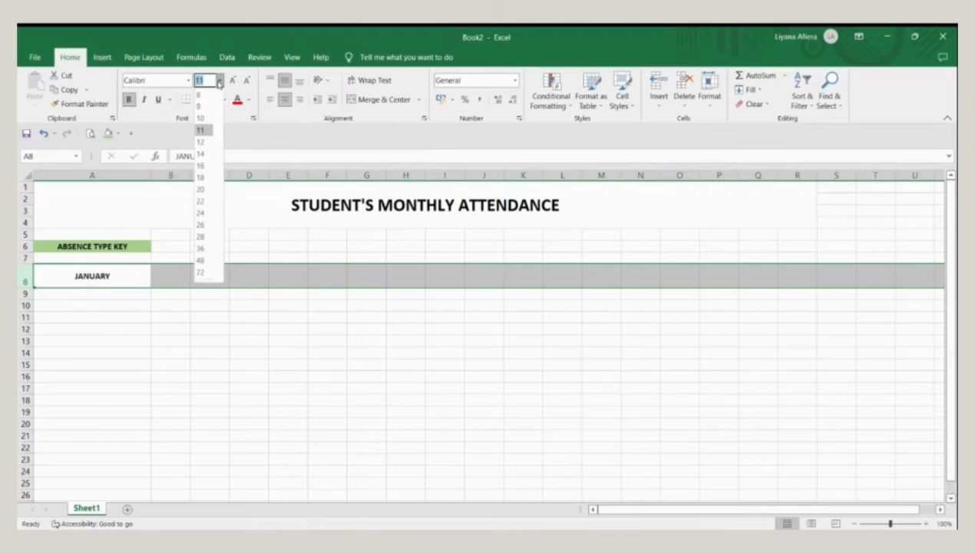
pyautogui.click(201, 165)
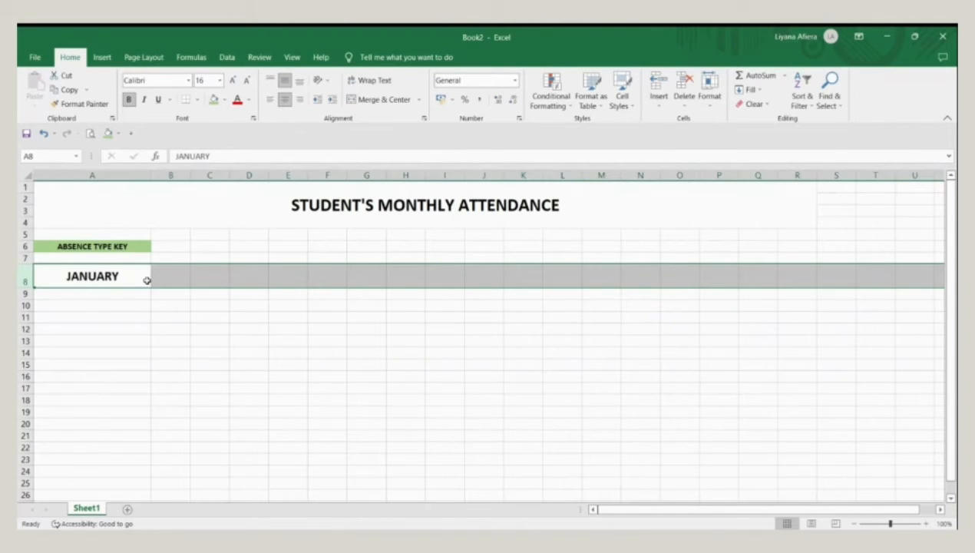
# - Create a table from the empty range A10:AG20 below the month heading
pyautogui.click(144, 306)
pyautogui.moveTo(144, 306); pyautogui.dragTo(783, 430)
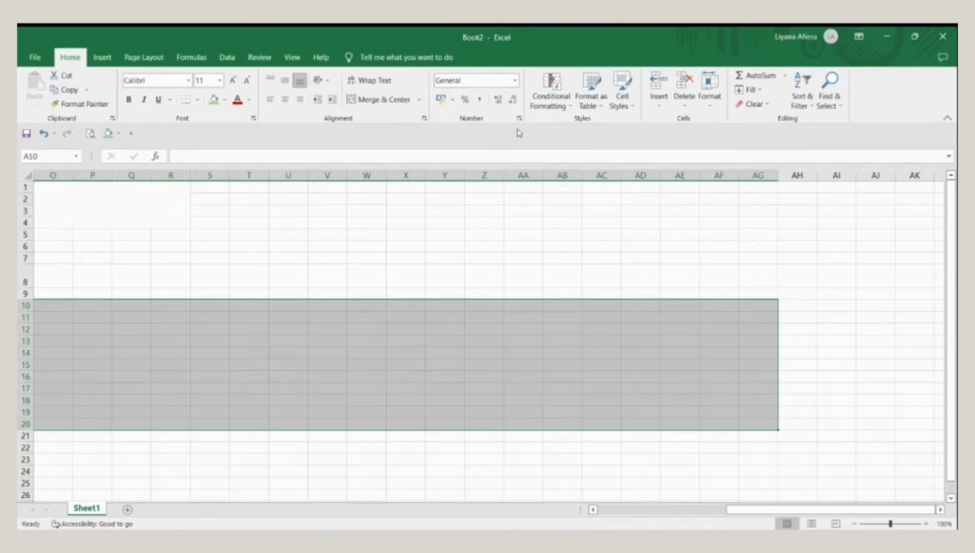
pyautogui.click(98, 66)
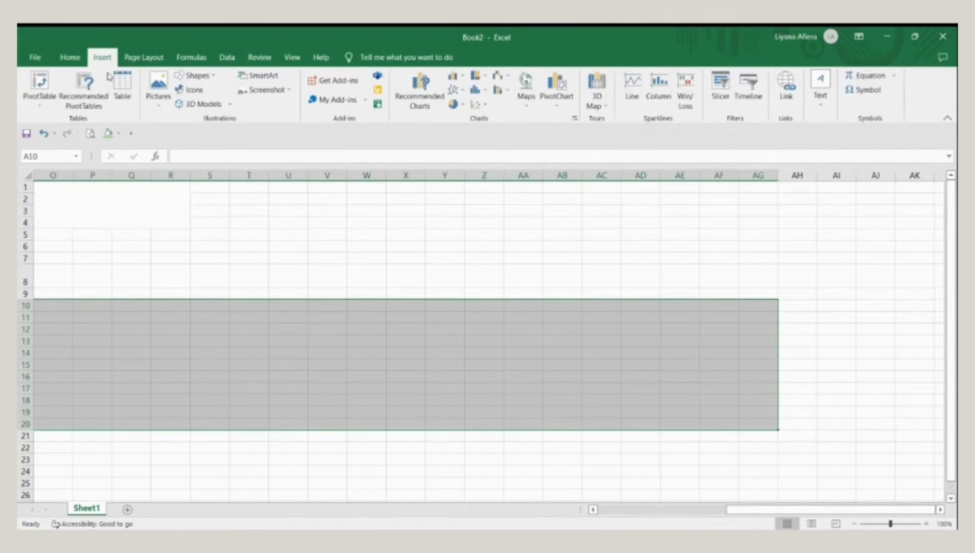
pyautogui.click(119, 86)
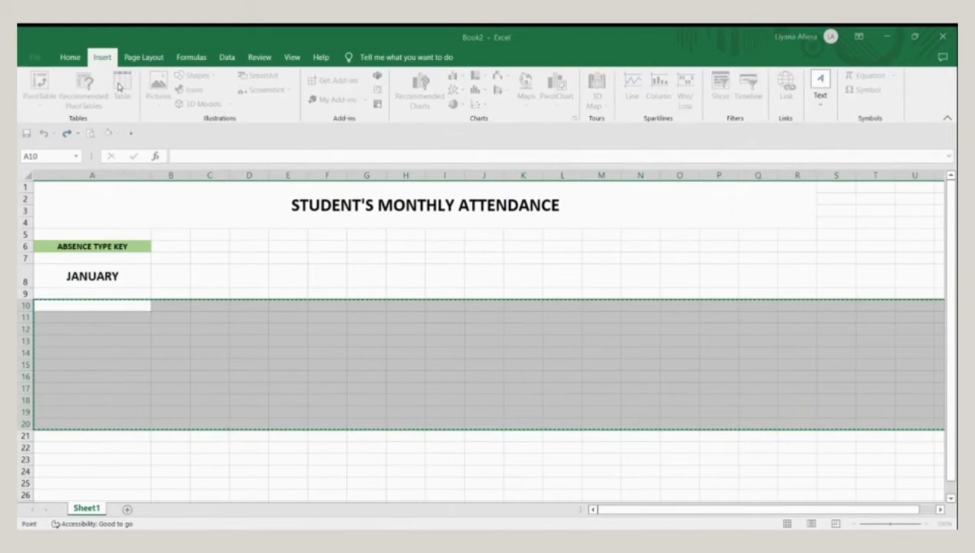
pyautogui.click(474, 313)
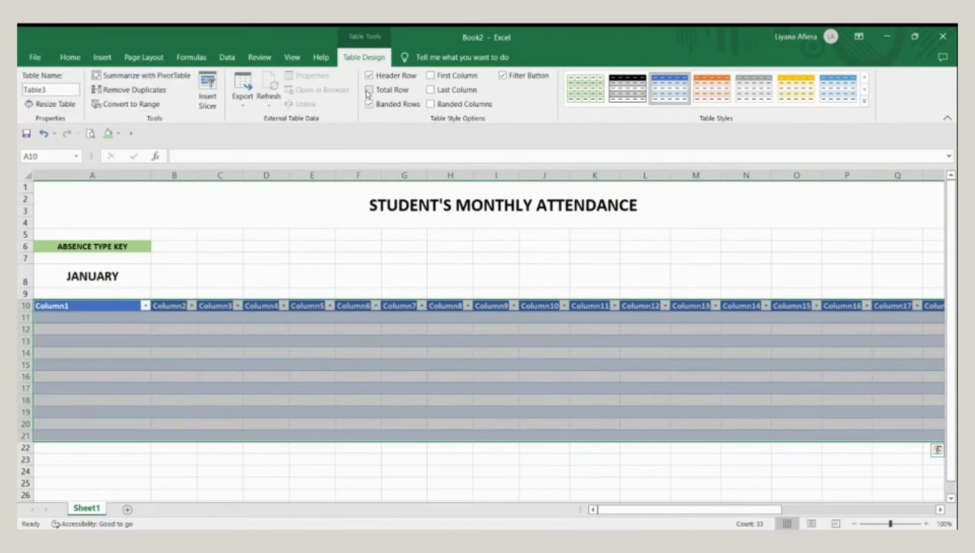
# - Turn on the table's total row, first column and last column options, remove its filter buttons, and apply a black-header style
pyautogui.click(369, 90)
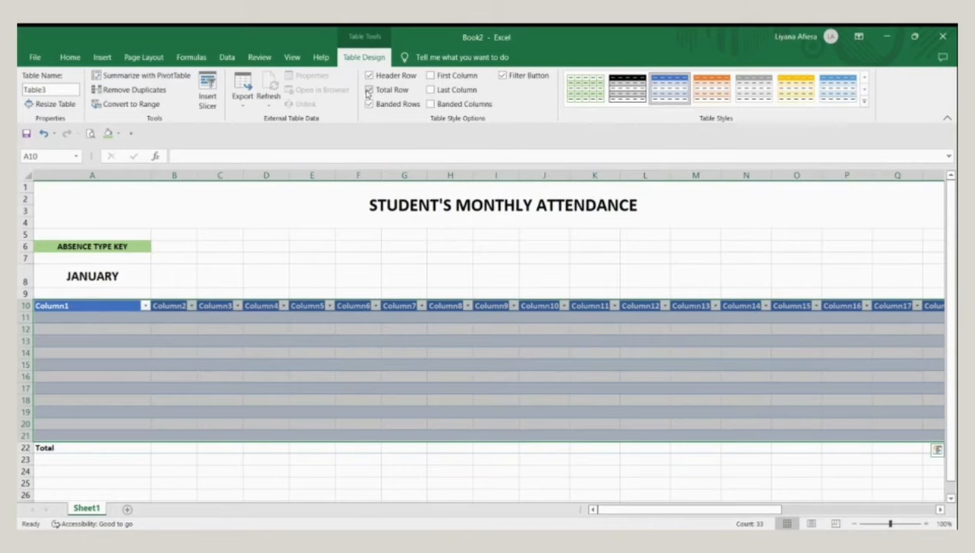
pyautogui.click(430, 75)
pyautogui.click(432, 90)
pyautogui.click(504, 76)
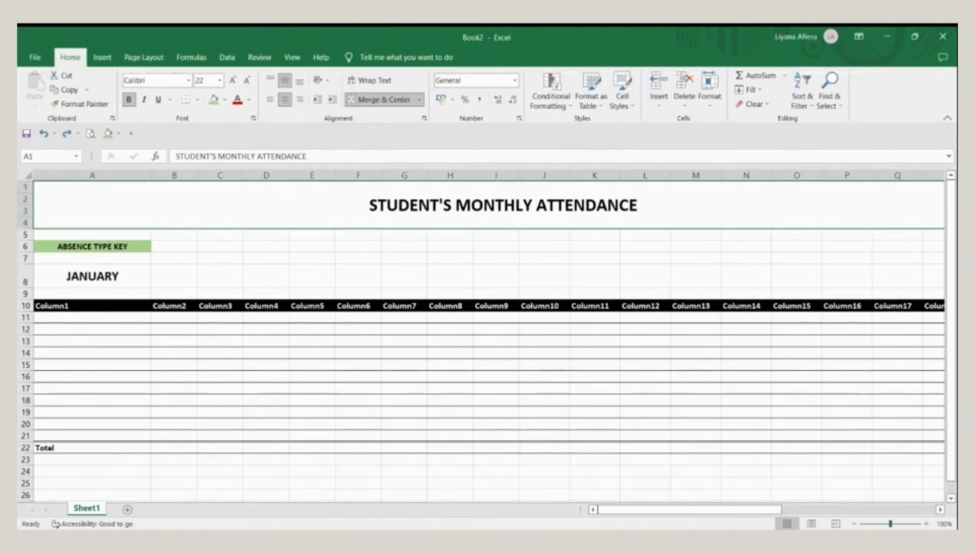
# - Narrow columns B through AF together to a width of about 3.89
pyautogui.click(853, 525)
pyautogui.click(853, 525)
pyautogui.click(853, 525)
pyautogui.click(853, 525)
pyautogui.click(853, 525)
pyautogui.click(853, 524)
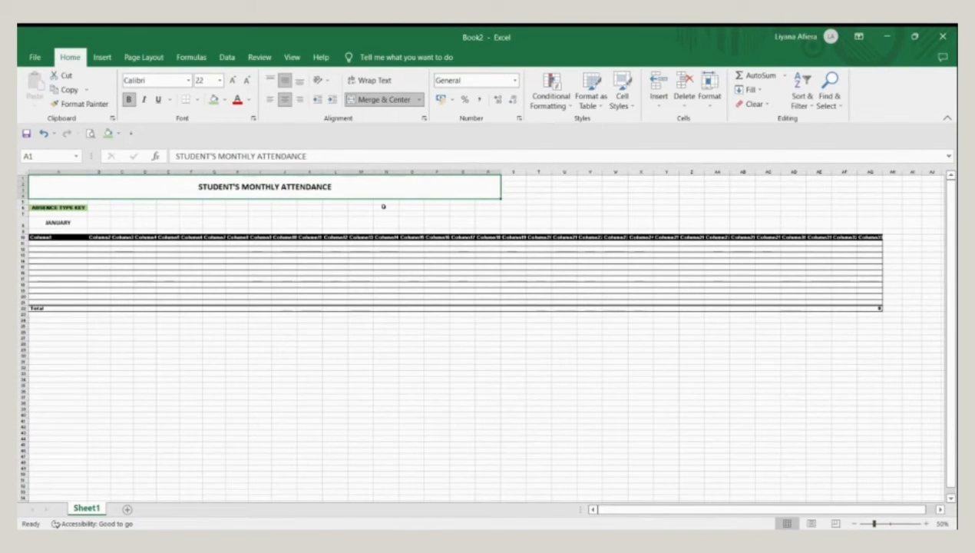
pyautogui.click(121, 201)
pyautogui.moveTo(98, 172); pyautogui.dragTo(816, 173)
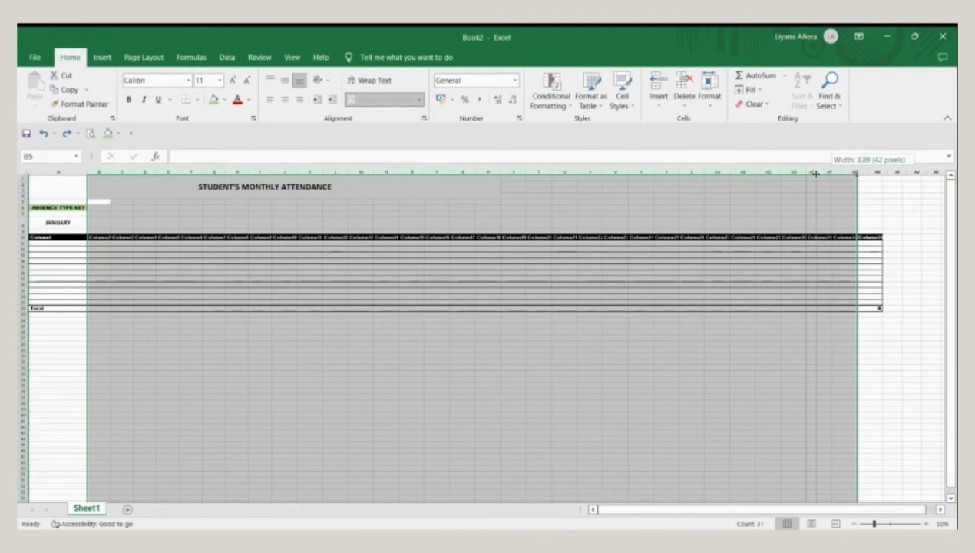
pyautogui.moveTo(816, 173); pyautogui.dragTo(816, 174)
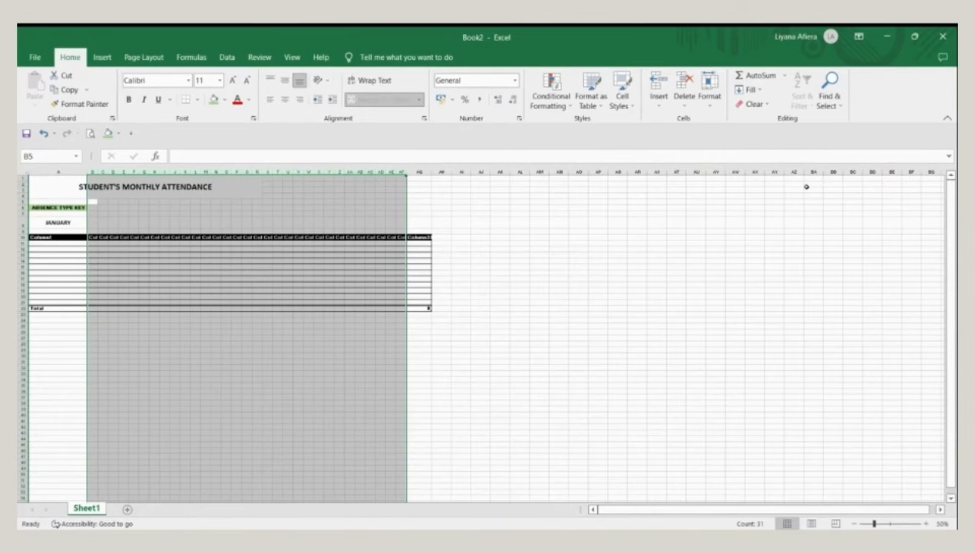
# - Extend the sheet title's merged area to A1:AG4 so the title is centered across the table's full width
pyautogui.click(479, 266)
pyautogui.click(925, 523)
pyautogui.click(925, 523)
pyautogui.click(925, 523)
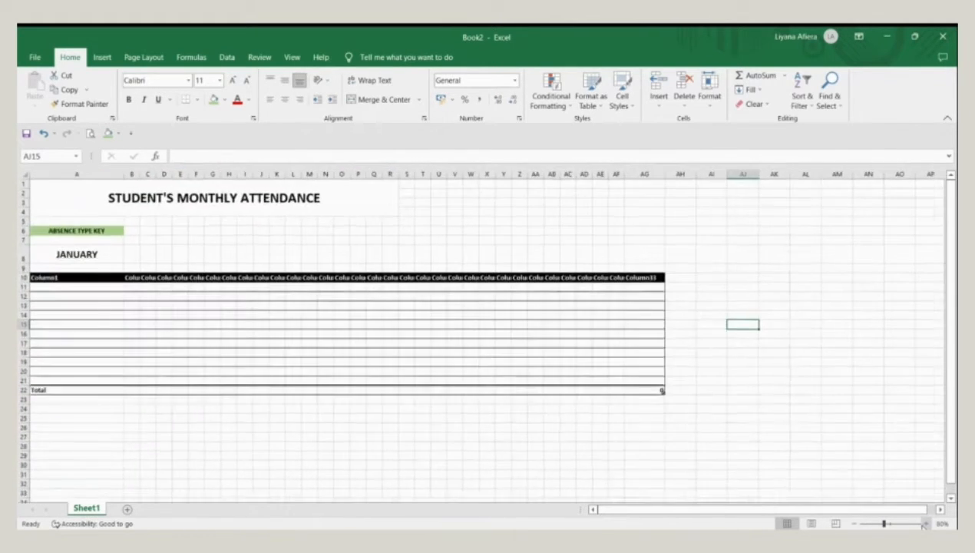
pyautogui.click(924, 523)
pyautogui.click(924, 523)
pyautogui.click(925, 523)
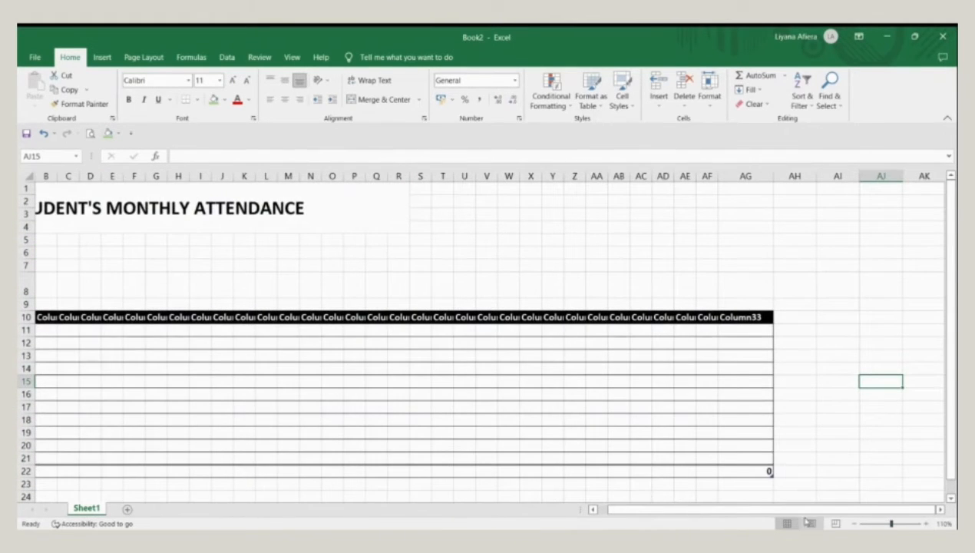
pyautogui.moveTo(797, 511); pyautogui.dragTo(750, 513)
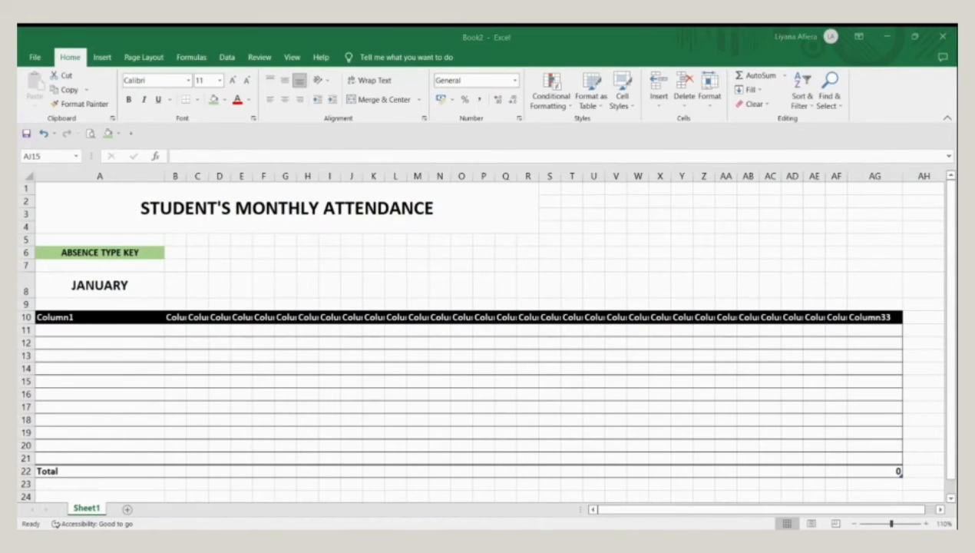
pyautogui.click(497, 211)
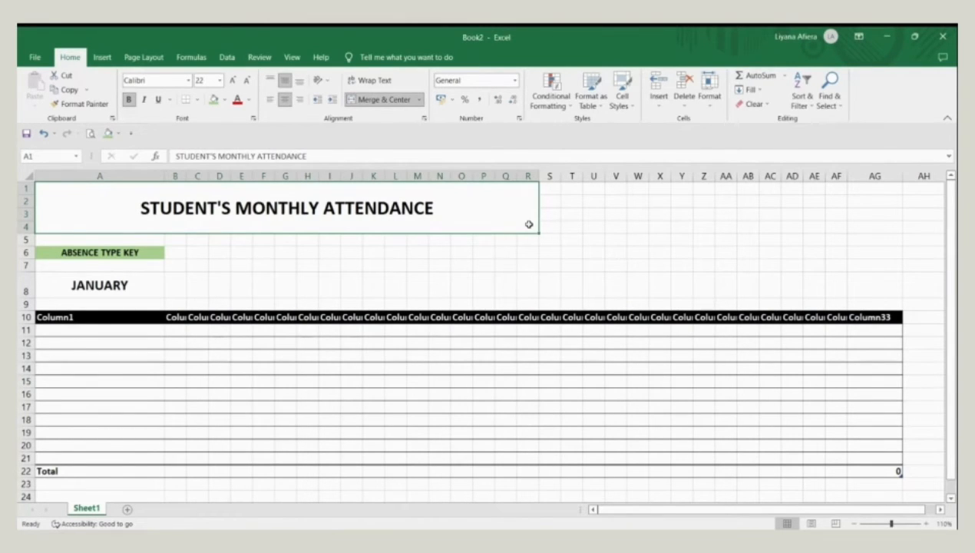
pyautogui.moveTo(528, 223); pyautogui.dragTo(873, 218)
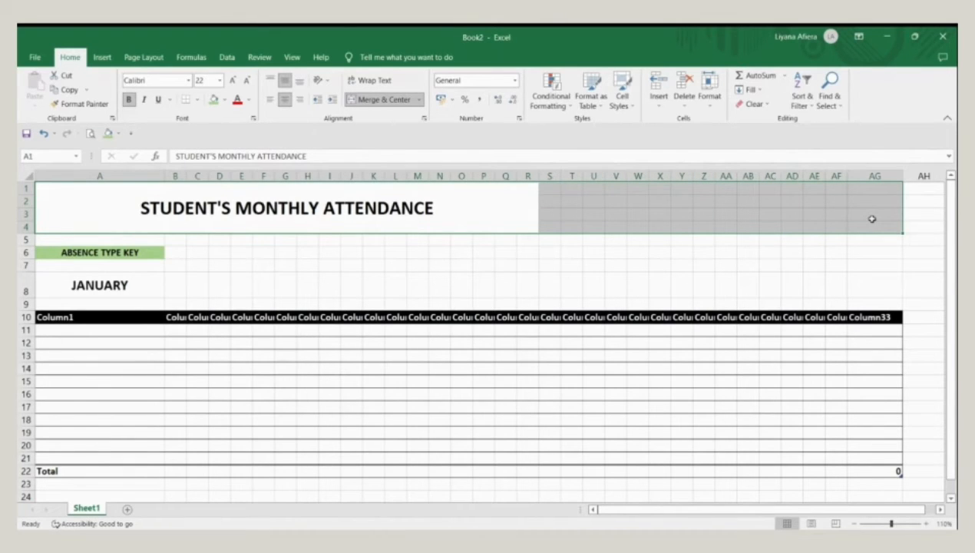
pyautogui.click(407, 101)
pyautogui.click(407, 101)
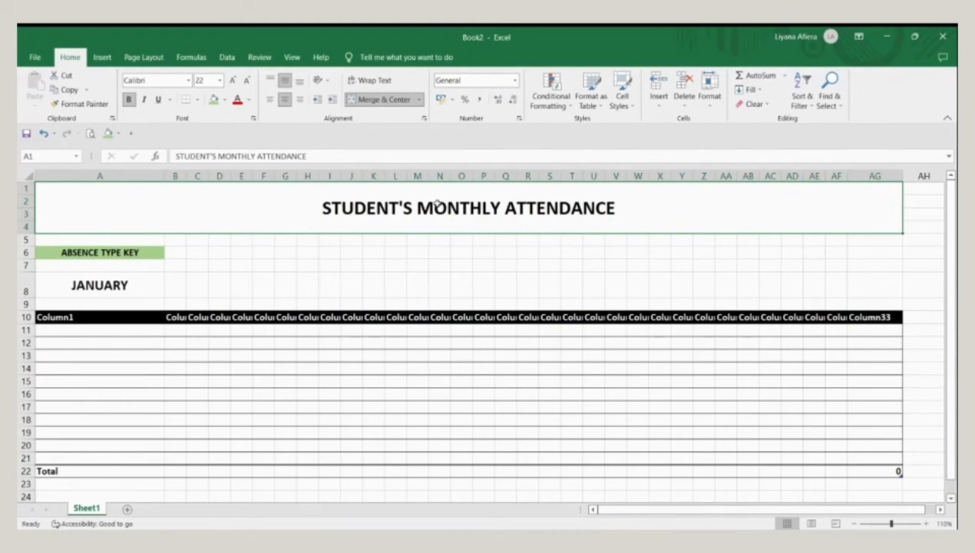
# - Enter a bold P in B6 and its meaning Personal in C6, beside the absence type key
pyautogui.click(183, 253)
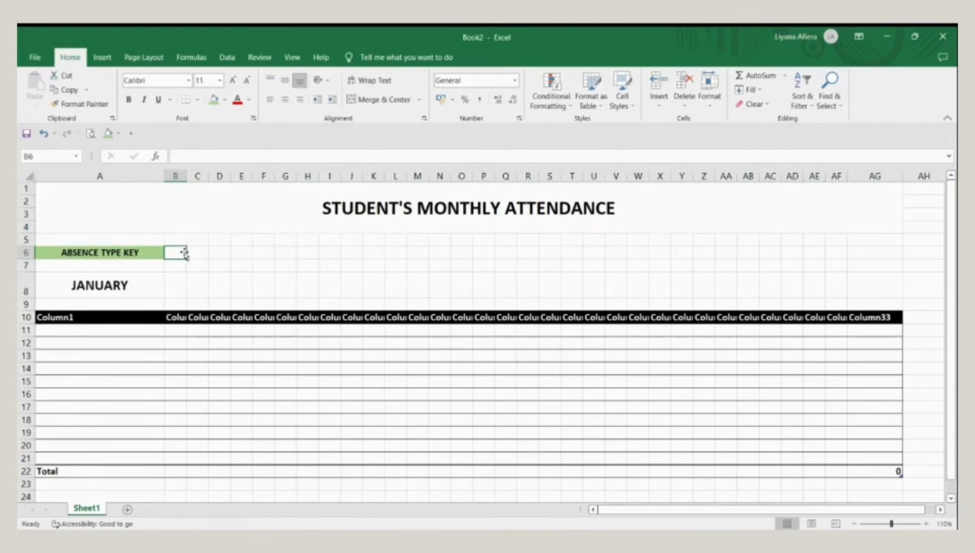
pyautogui.write('P')
pyautogui.hotkey('ctrl', 'b')
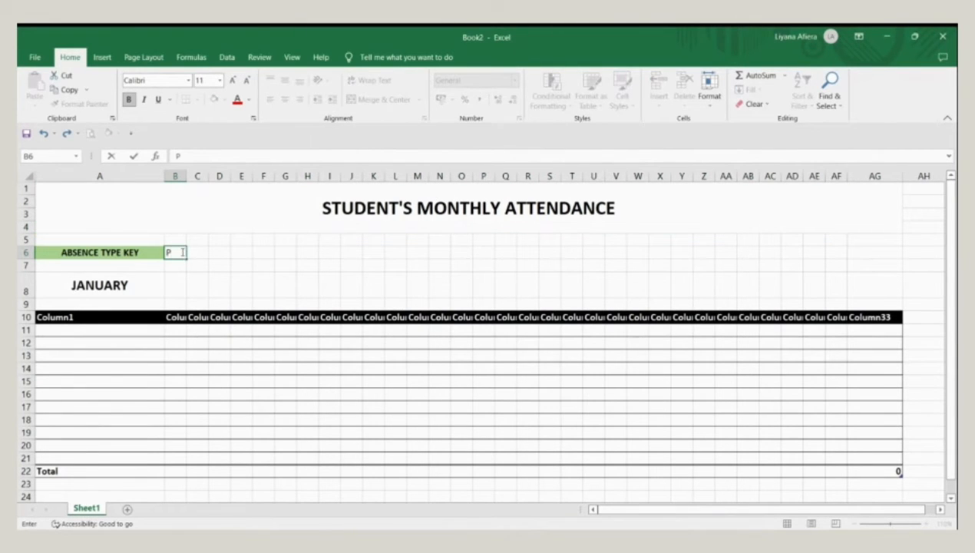
pyautogui.doubleClick(179, 252)
pyautogui.click(170, 231)
pyautogui.click(193, 254)
pyautogui.write('Personal')
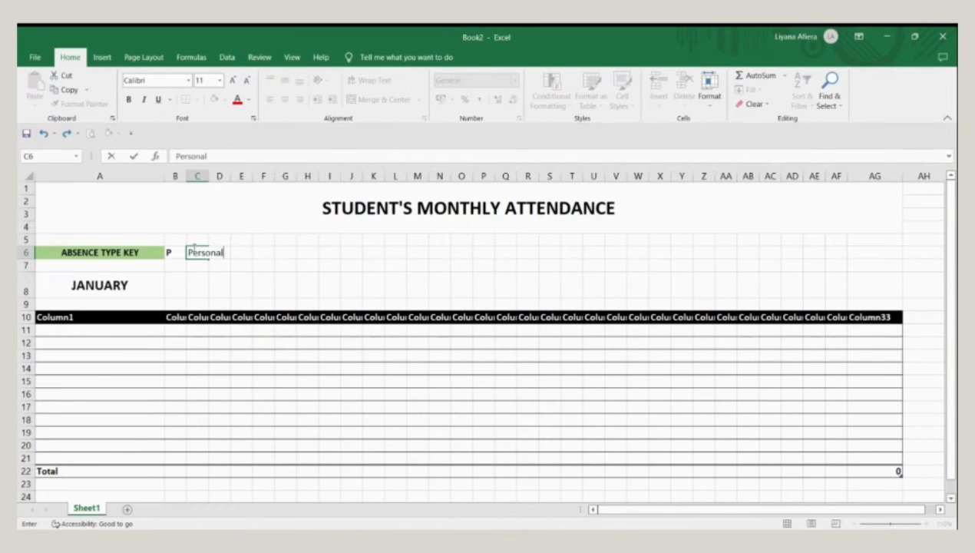
# - Add the sick absence key with a bold S in E6 and Sick in F6
pyautogui.click(234, 254)
pyautogui.write('S')
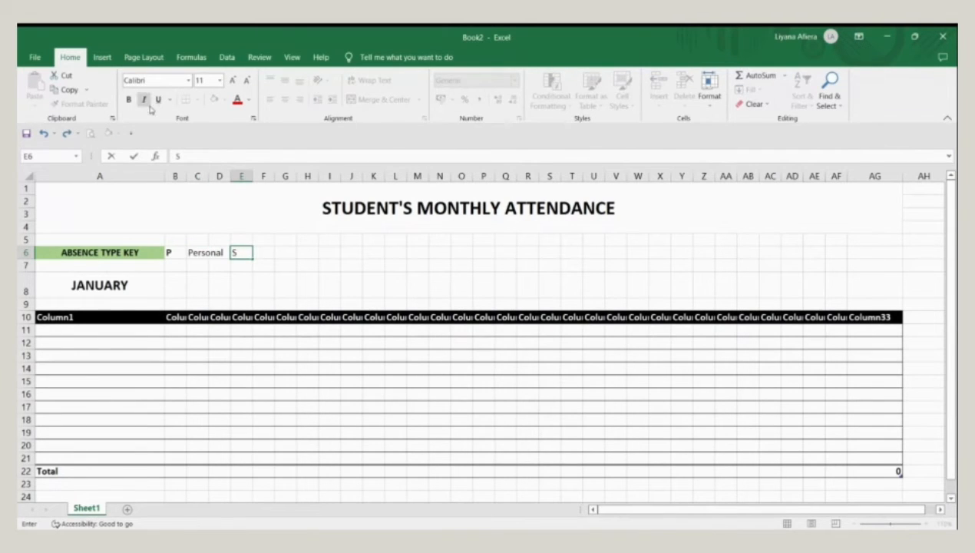
pyautogui.doubleClick(235, 252)
pyautogui.click(236, 231)
pyautogui.click(263, 254)
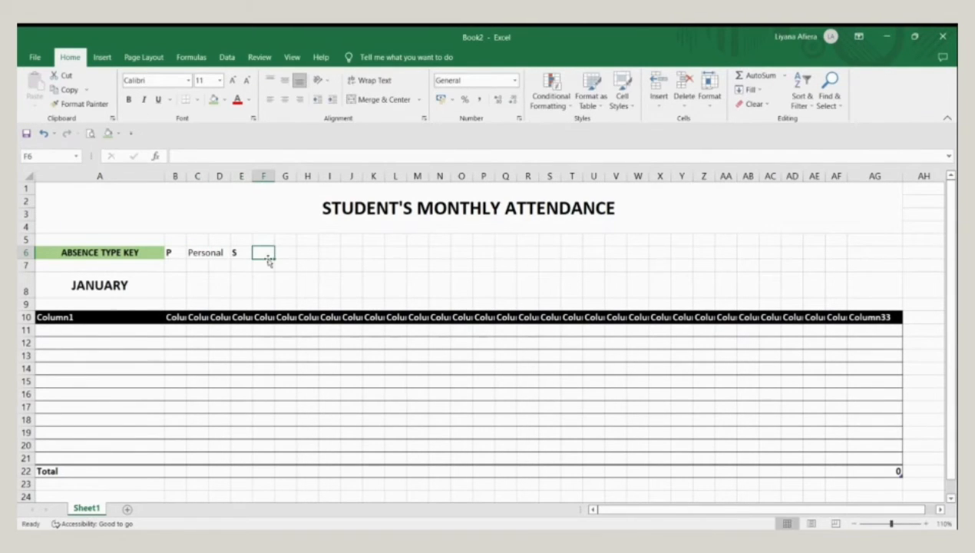
pyautogui.write('Sick')
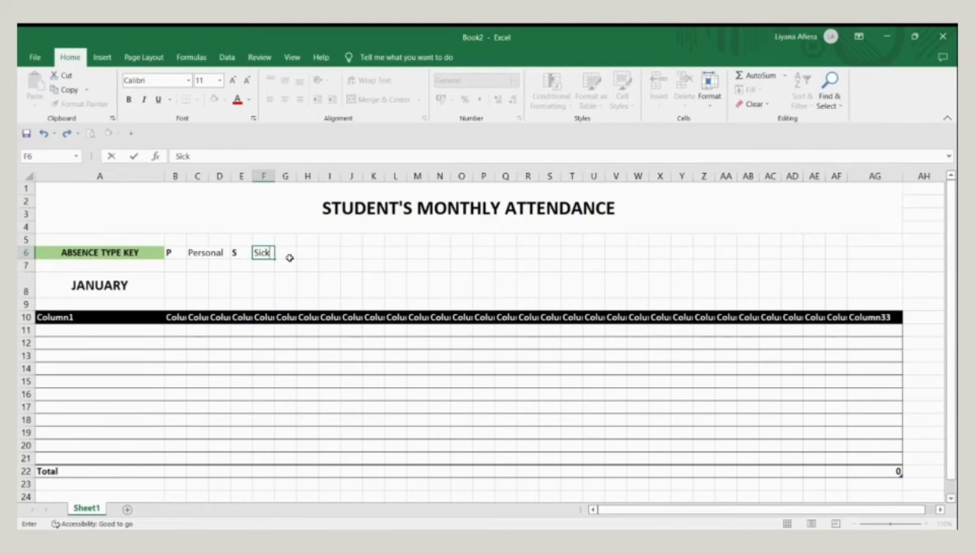
# - Add the third absence key with a bold O in H6 and Others in I6
pyautogui.click(303, 251)
pyautogui.write('O')
pyautogui.click(336, 251)
pyautogui.click(307, 252)
pyautogui.hotkey('ctrl', 'b')
pyautogui.click(332, 253)
pyautogui.write('OTHER')
pyautogui.press('BackSpace')
pyautogui.press('BackSpace')
pyautogui.press('BackSpace')
pyautogui.press('BackSpace')
pyautogui.write('thers')
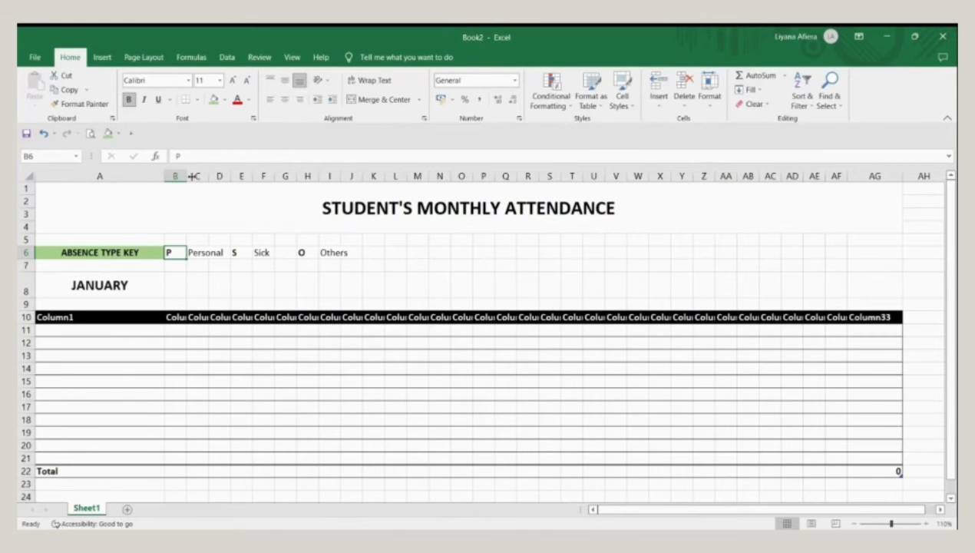
# - Fill the P key cell with light orange, center its letter, and merge C6:D6 for Personal without centering
pyautogui.click(224, 100)
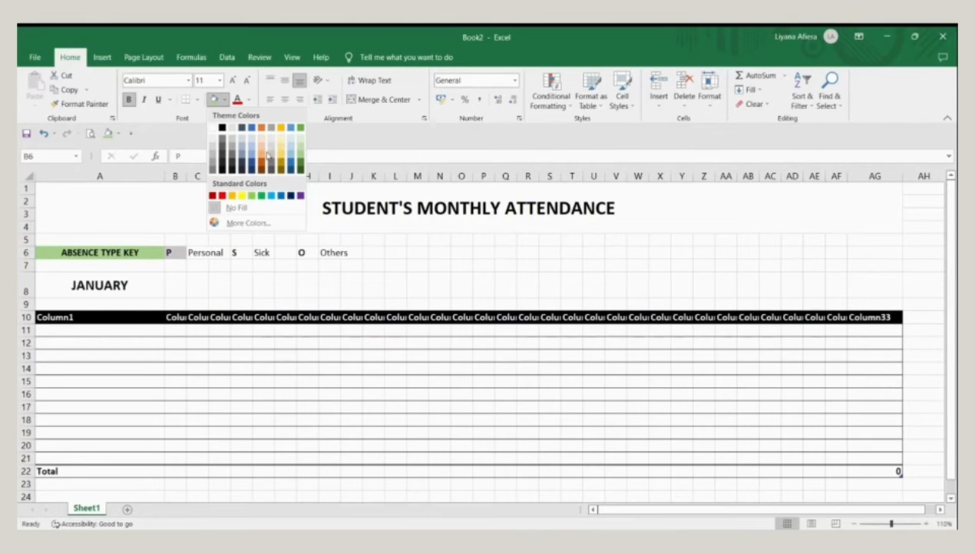
pyautogui.click(264, 156)
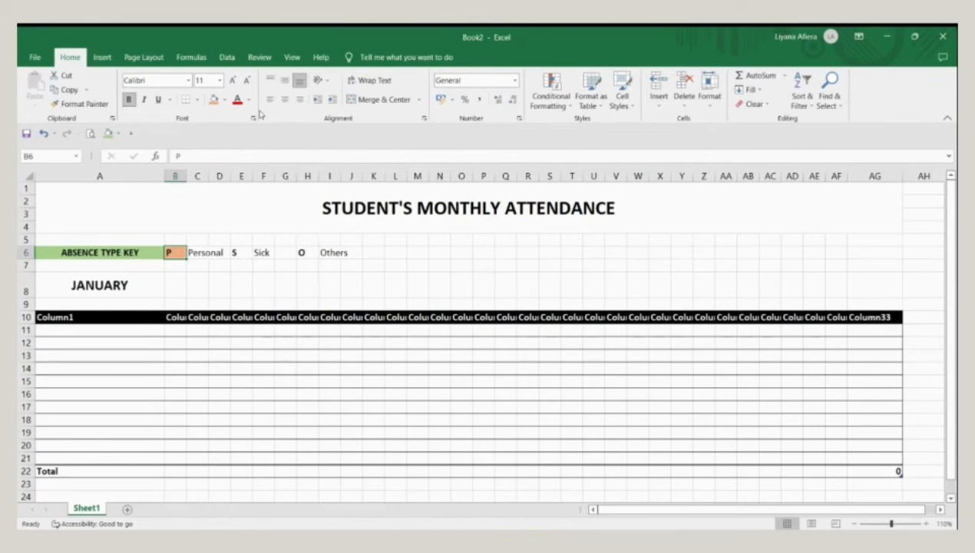
pyautogui.click(283, 100)
pyautogui.moveTo(195, 254); pyautogui.dragTo(213, 252)
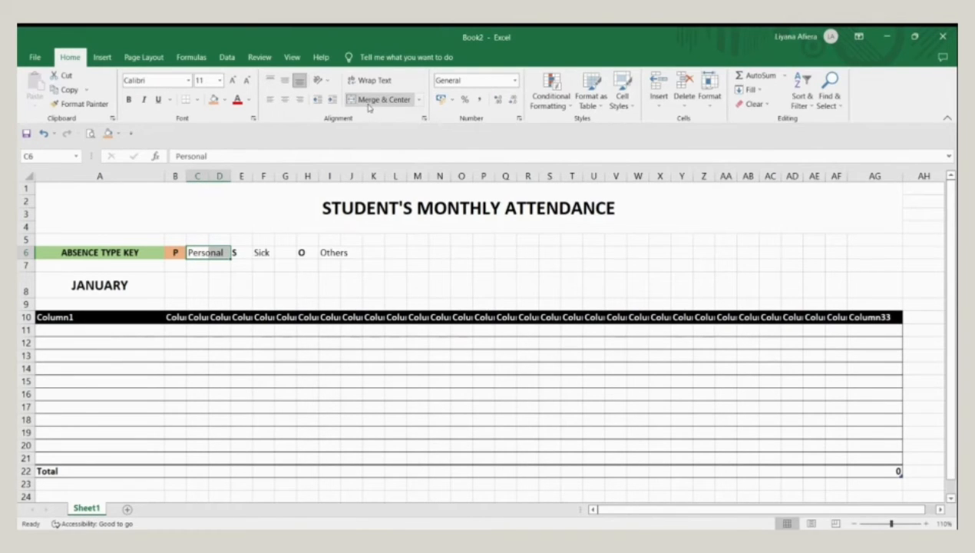
pyautogui.click(419, 100)
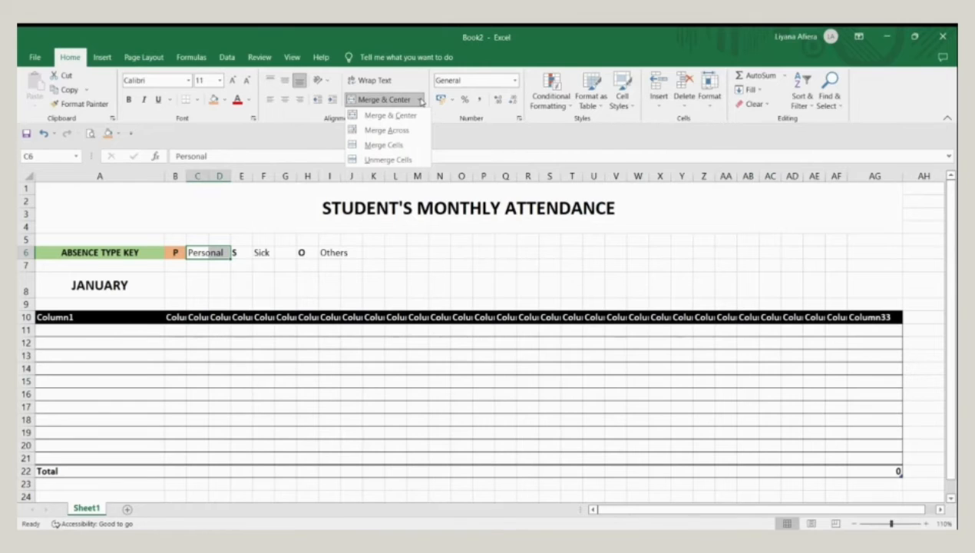
pyautogui.click(393, 146)
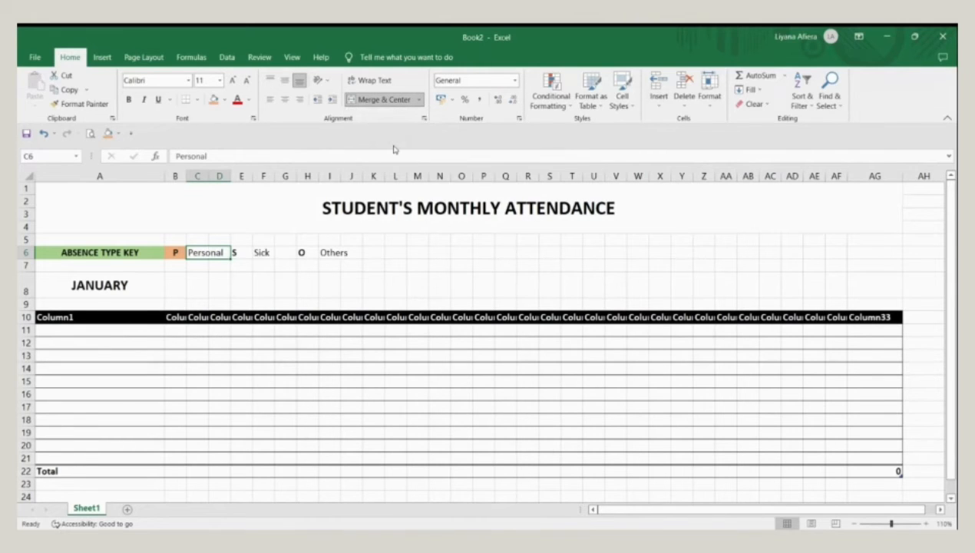
# - Fill the S key cell with Blue, Accent 5, Lighter 40%, center its letter, and merge F6:G6 for Sick without centering
pyautogui.click(242, 252)
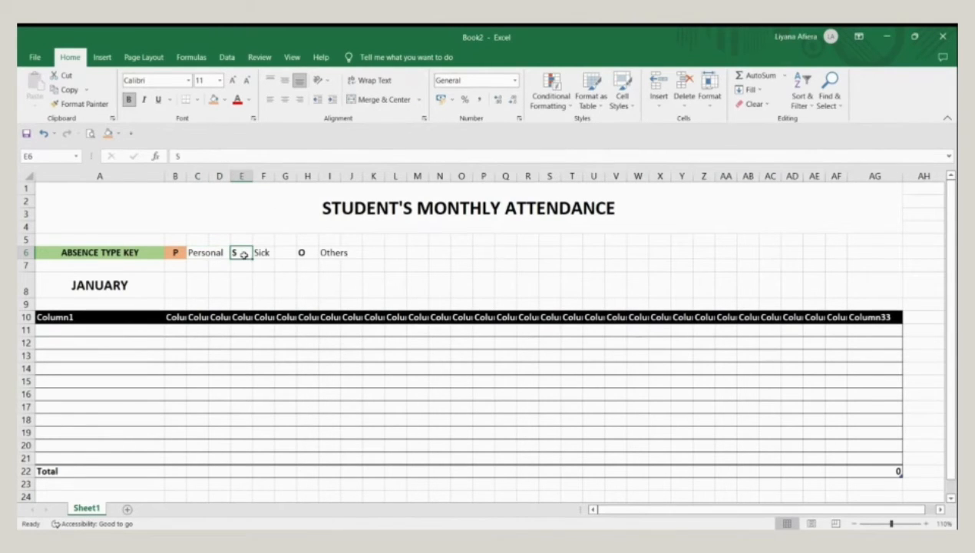
pyautogui.click(223, 101)
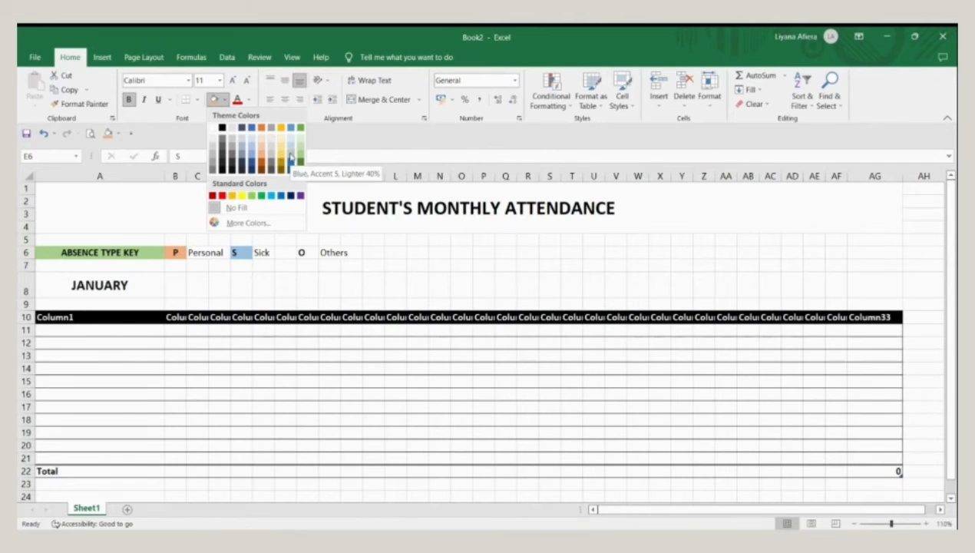
pyautogui.click(289, 150)
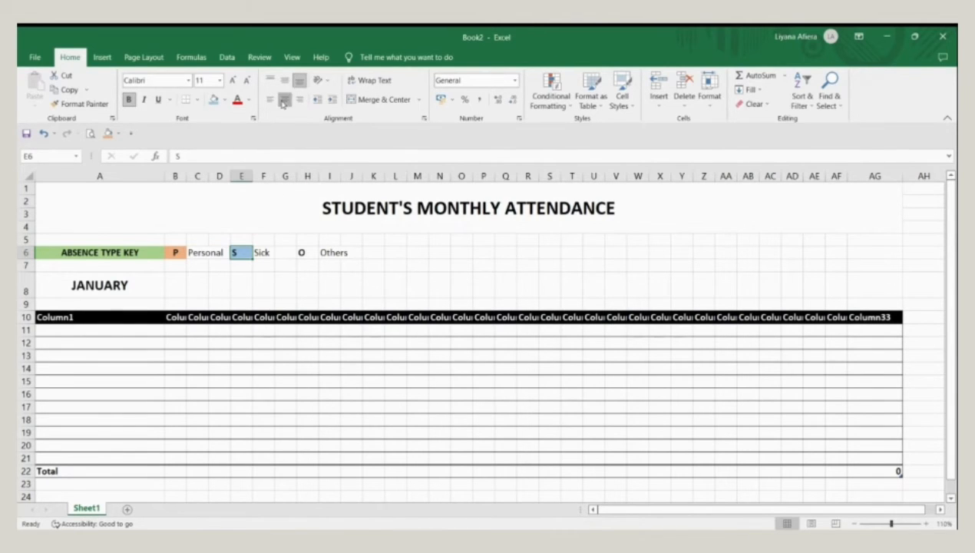
pyautogui.click(262, 252)
pyautogui.moveTo(262, 252); pyautogui.dragTo(285, 253)
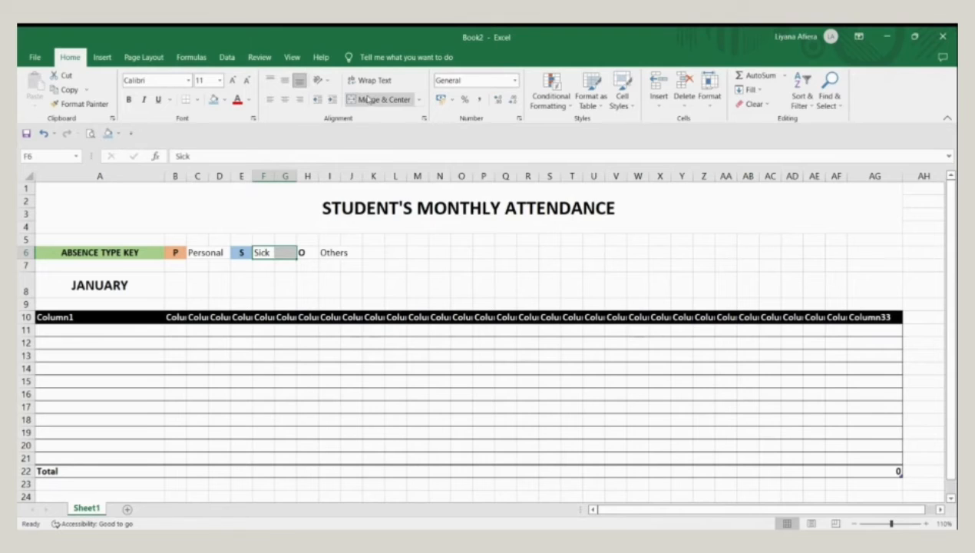
pyautogui.click(419, 101)
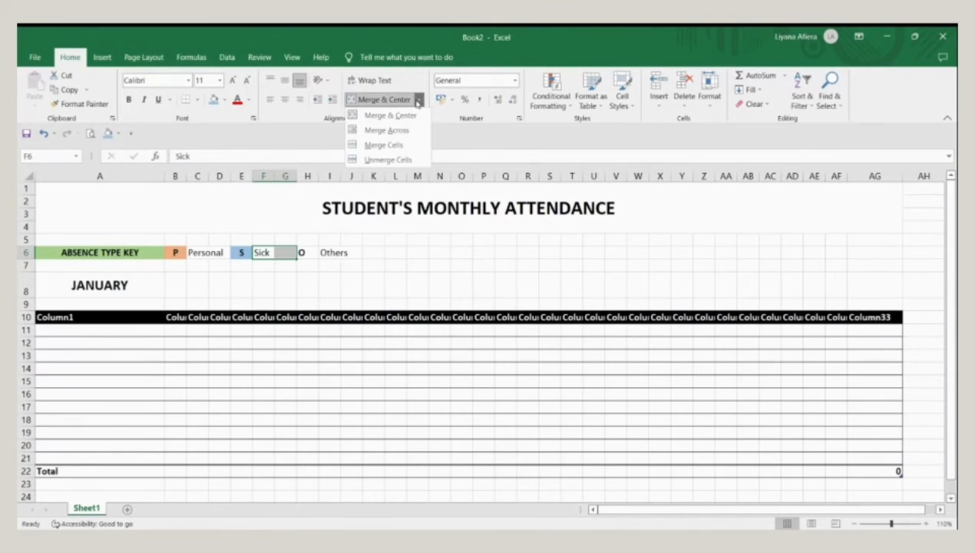
pyautogui.click(399, 146)
# - Fill the O key cell with Gold, Accent 4, Lighter 40%, center its letter, and merge I6:J6 for Others without centering
pyautogui.click(310, 252)
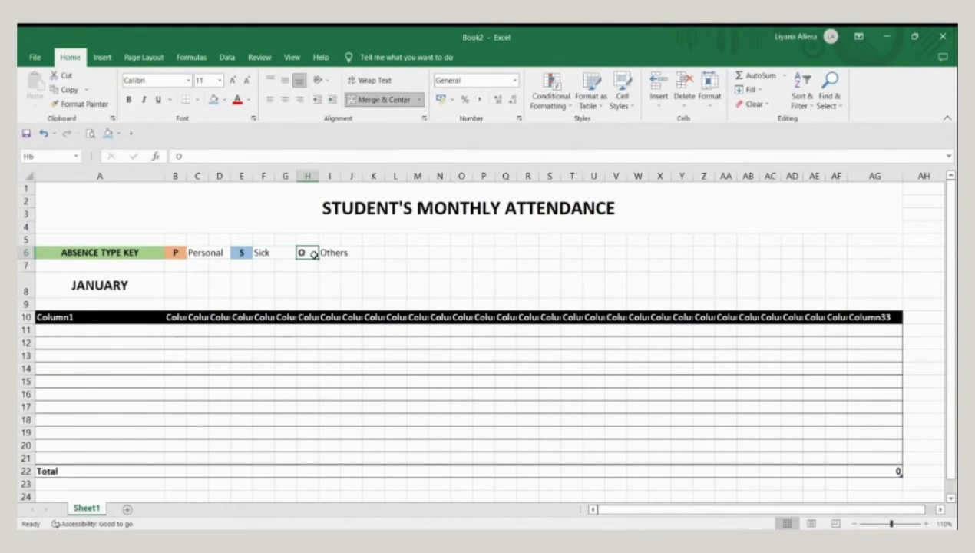
pyautogui.click(223, 100)
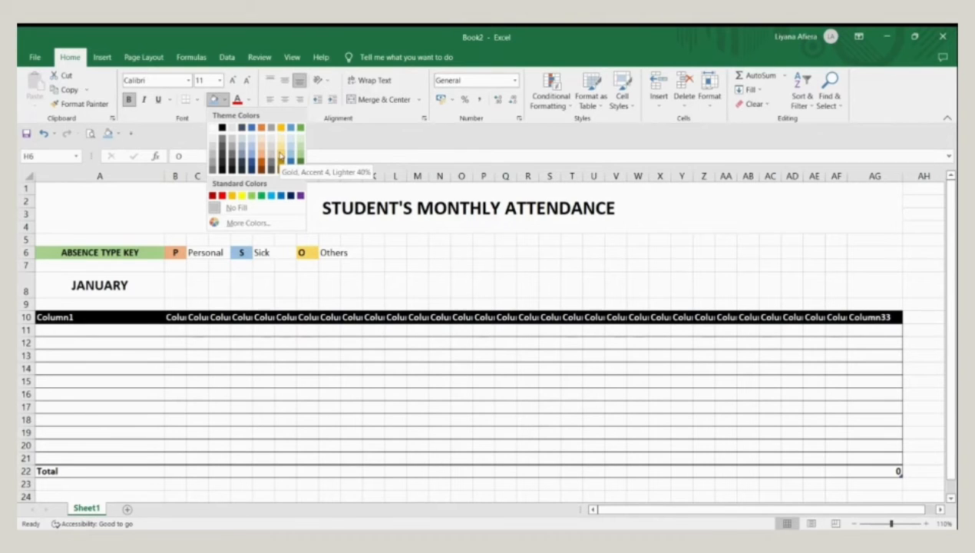
pyautogui.click(280, 155)
pyautogui.moveTo(328, 253); pyautogui.dragTo(355, 253)
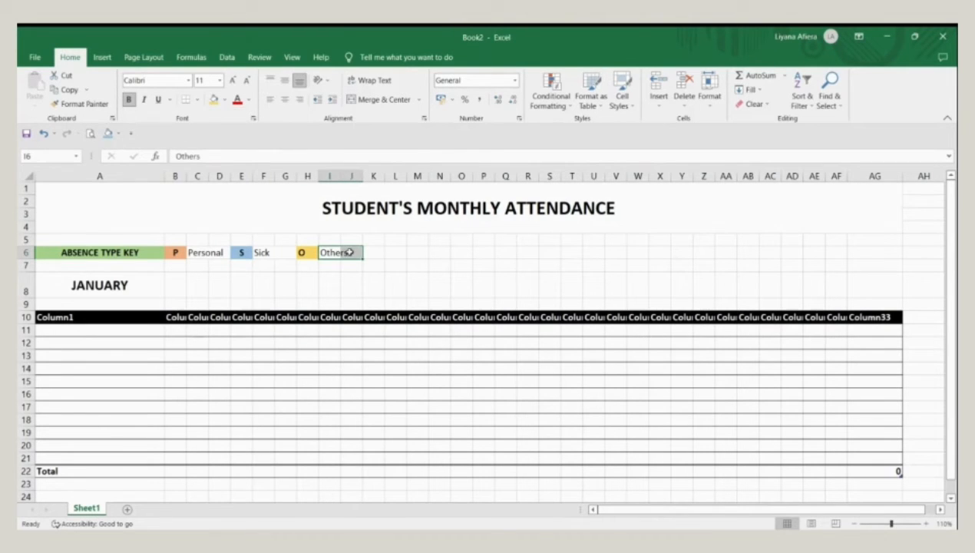
pyautogui.click(418, 100)
pyautogui.click(399, 142)
pyautogui.click(307, 253)
pyautogui.click(284, 99)
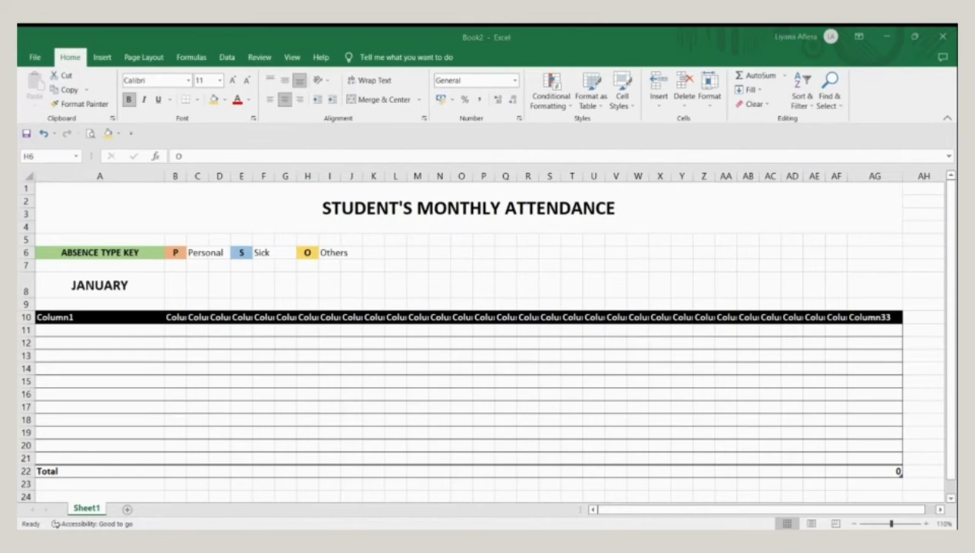
# - Enter the heading DATES OF ABSENCE in B8 and merge and center it across B8:AF8
pyautogui.click(177, 283)
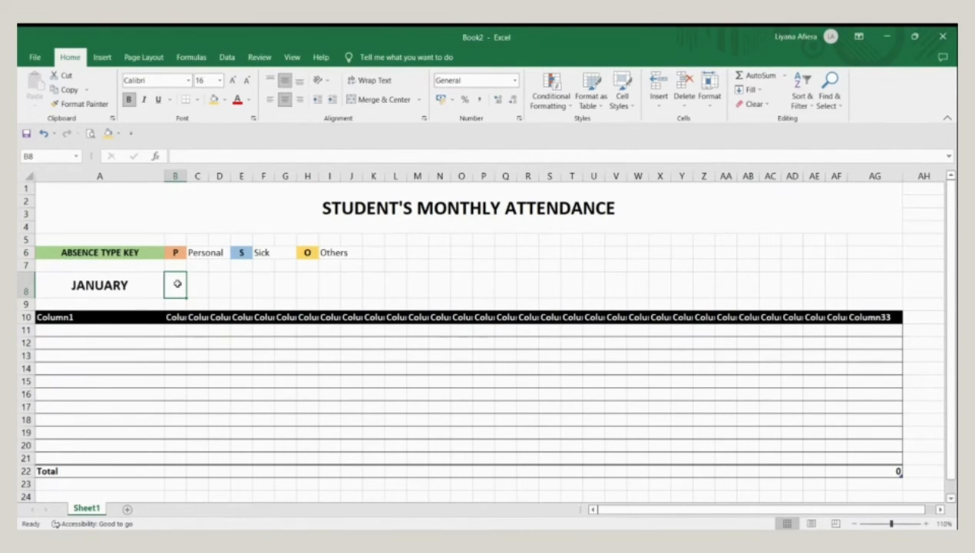
pyautogui.write('DATES')
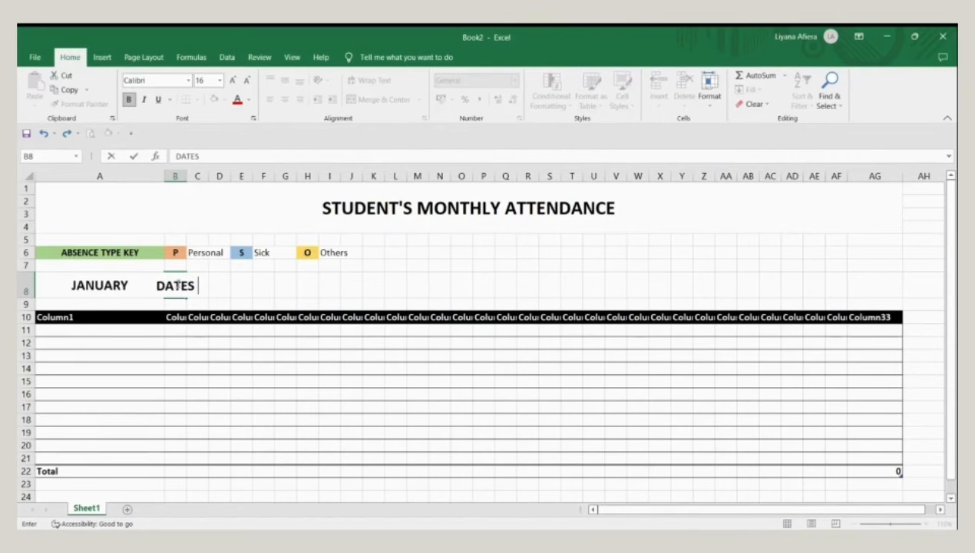
pyautogui.write(' OF A')
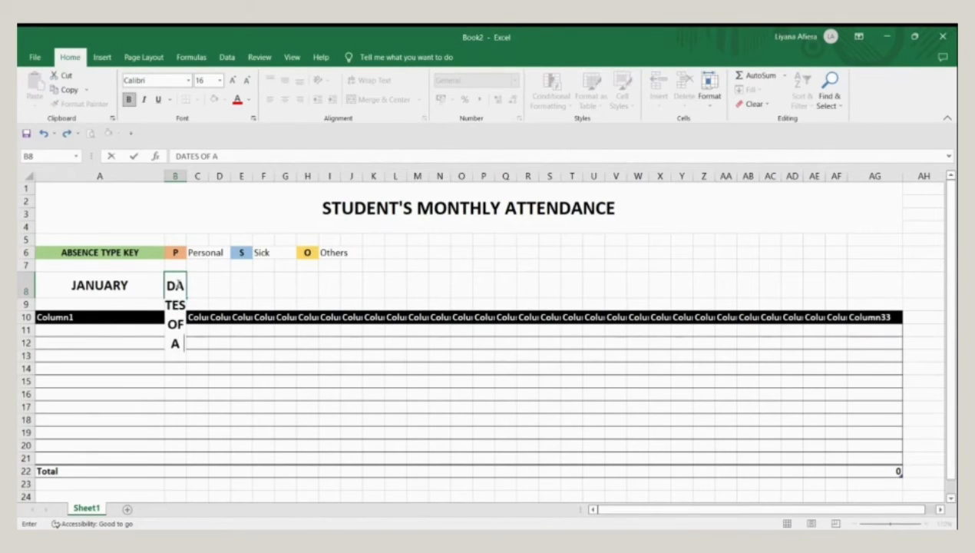
pyautogui.write('BSENCE')
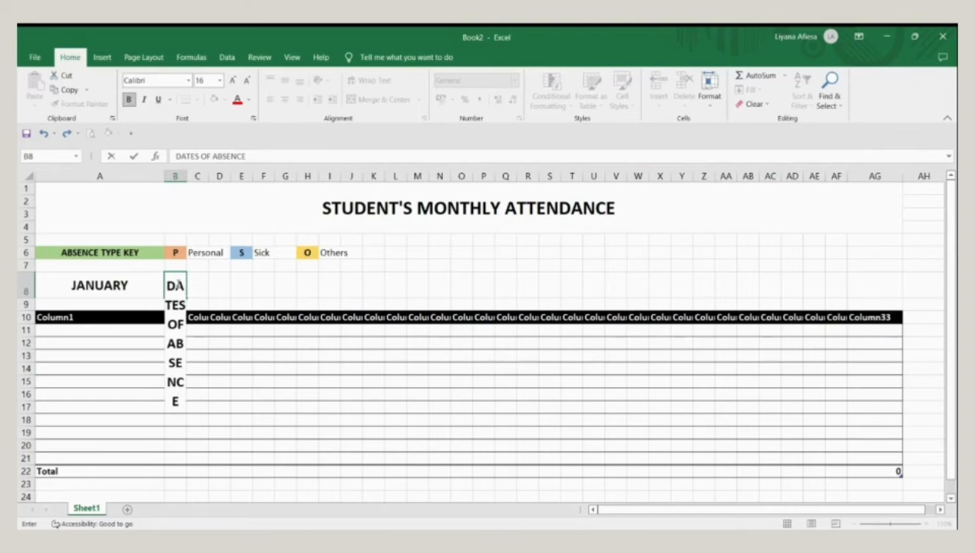
pyautogui.hotkey('ctrl', 'Return')
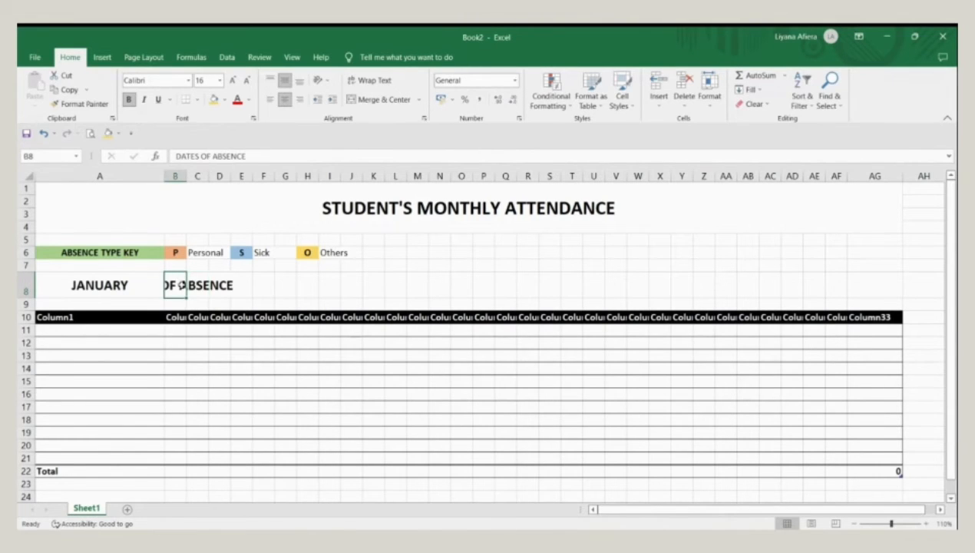
pyautogui.moveTo(181, 285); pyautogui.dragTo(843, 296)
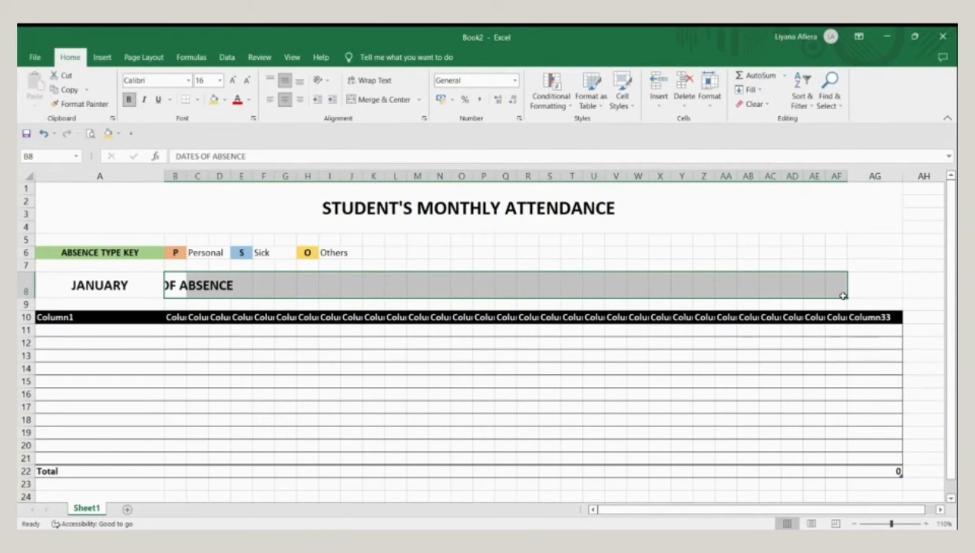
pyautogui.click(382, 100)
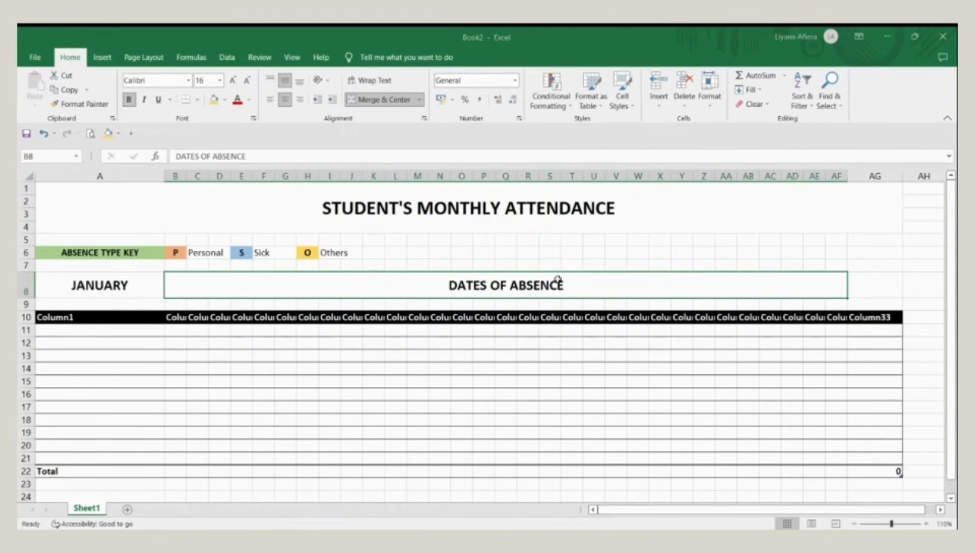
# - Enter the year 2022 in AG8 and fill the weekdays across B9:AF9, starting from MON
pyautogui.click(871, 290)
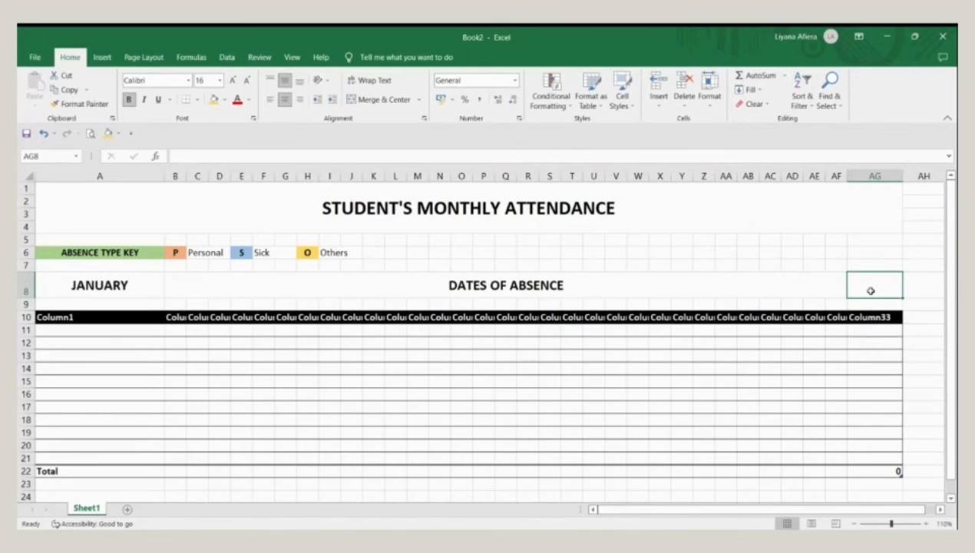
pyautogui.write('2022')
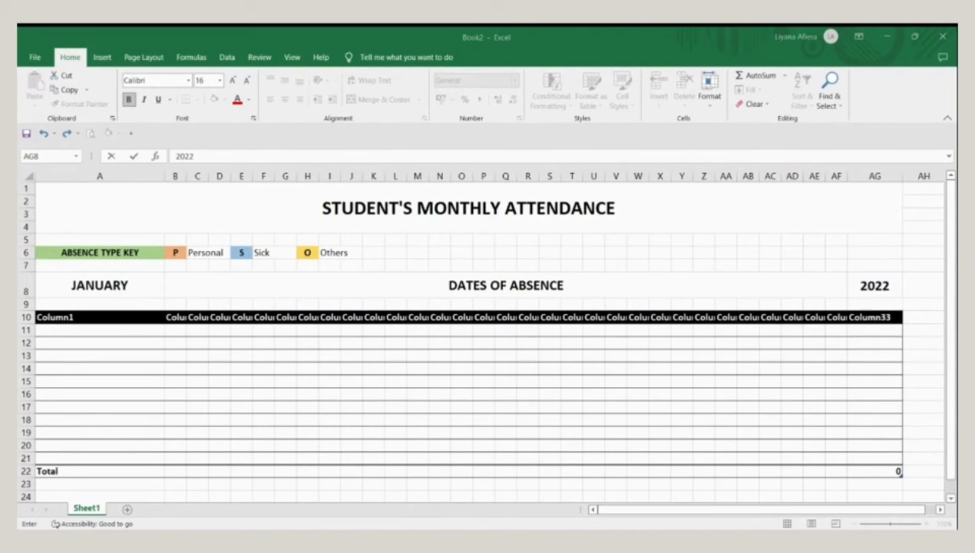
pyautogui.click(177, 303)
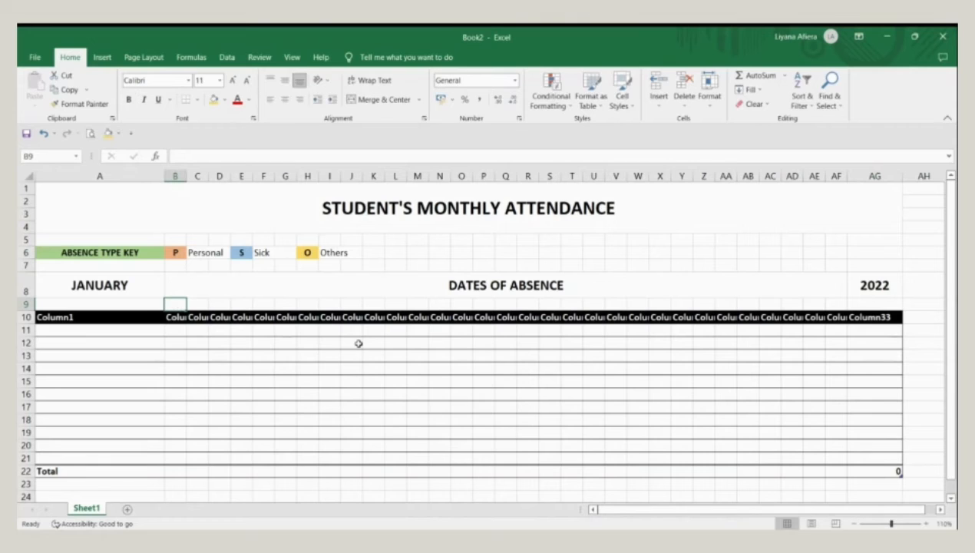
pyautogui.write('MON')
pyautogui.click(213, 305)
pyautogui.click(183, 306)
pyautogui.moveTo(186, 308); pyautogui.dragTo(837, 311)
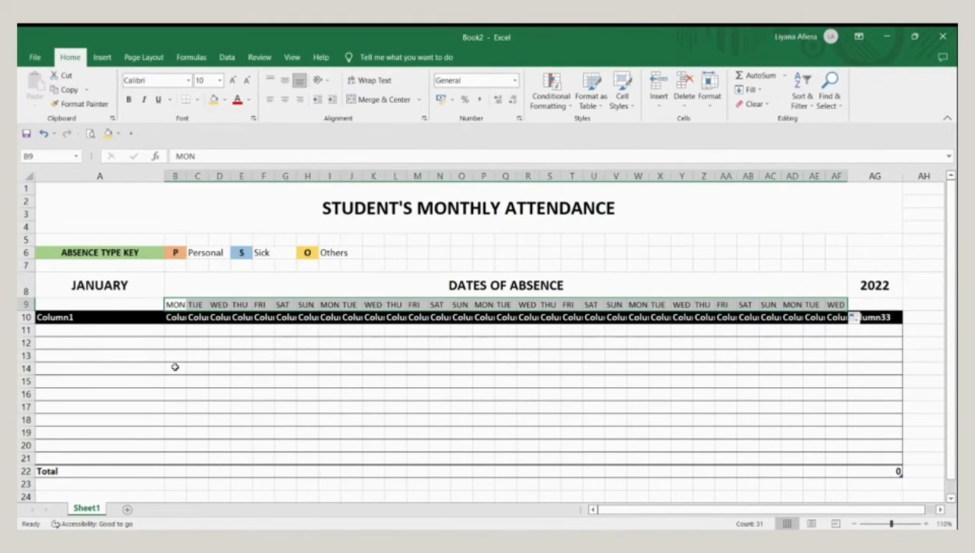
# - Set the A10 header to STUDENTS NAME and fill B10:AF10 with centered day numbers 1 to 31
pyautogui.click(137, 317)
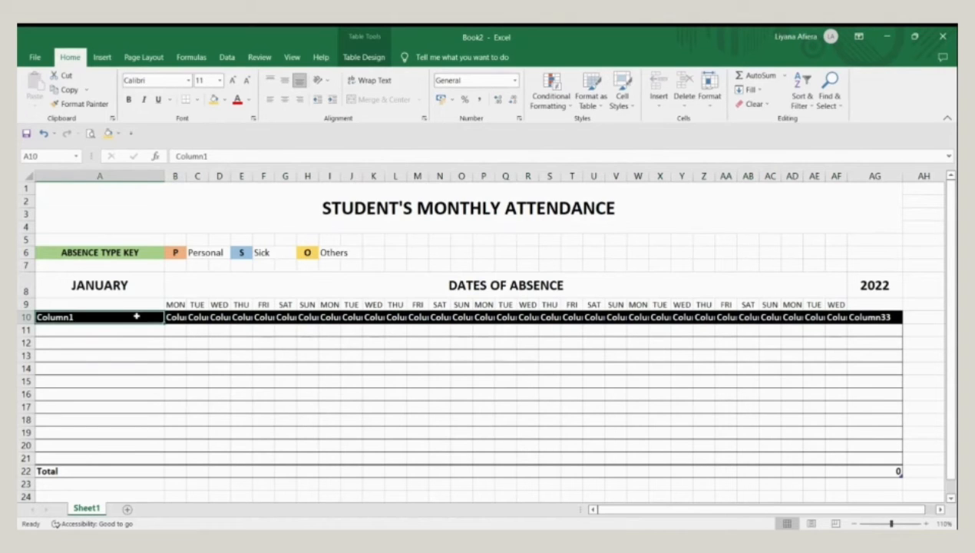
pyautogui.write('STUDENTS NAME')
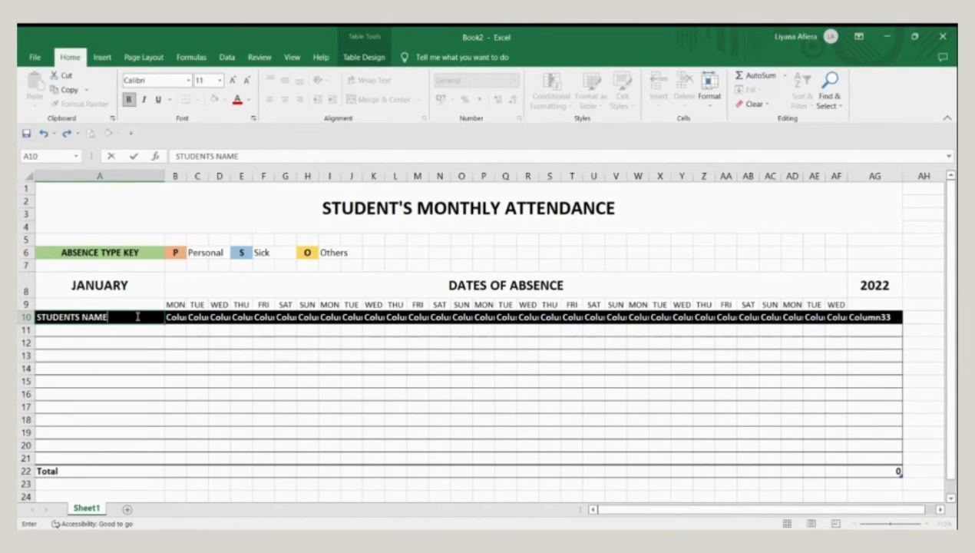
pyautogui.click(174, 315)
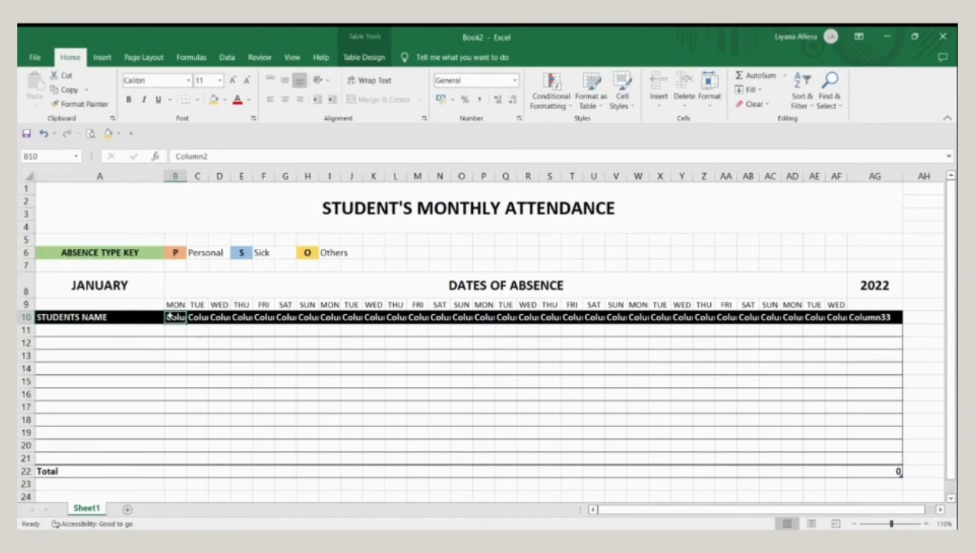
pyautogui.write('1')
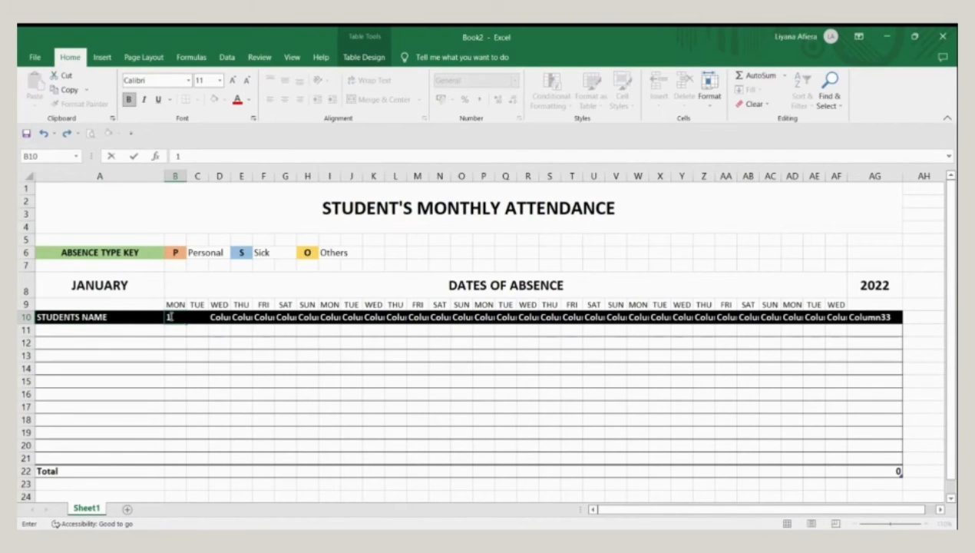
pyautogui.click(192, 316)
pyautogui.click(221, 317)
pyautogui.click(182, 319)
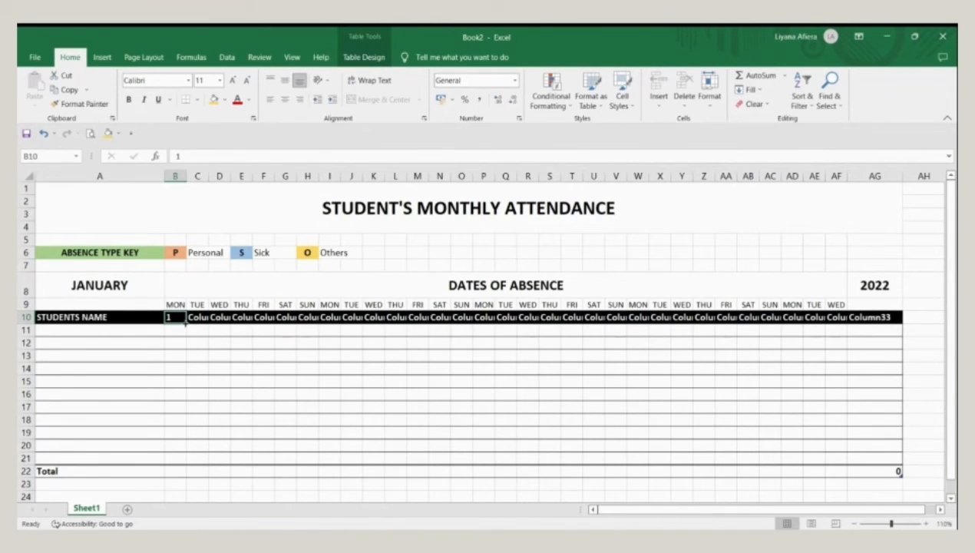
pyautogui.moveTo(185, 323); pyautogui.dragTo(842, 327)
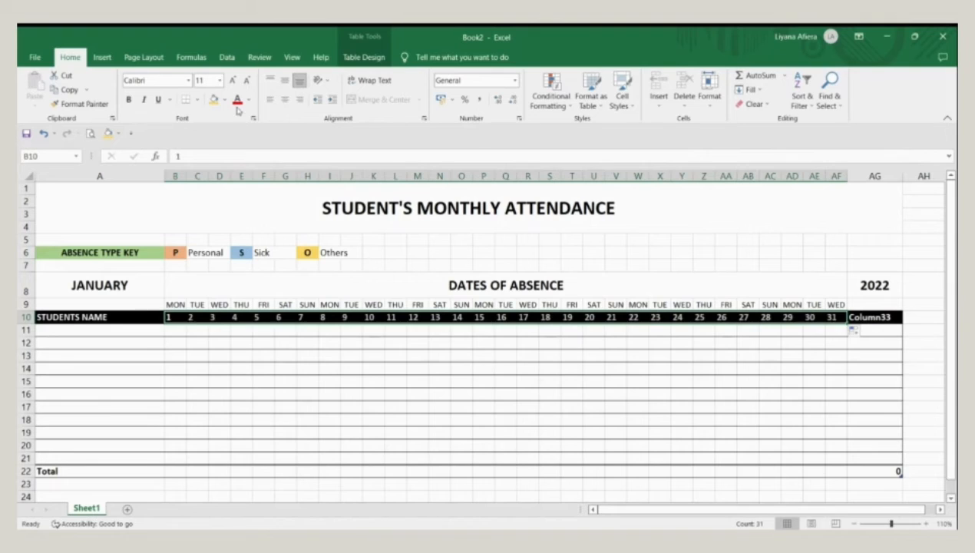
pyautogui.click(284, 99)
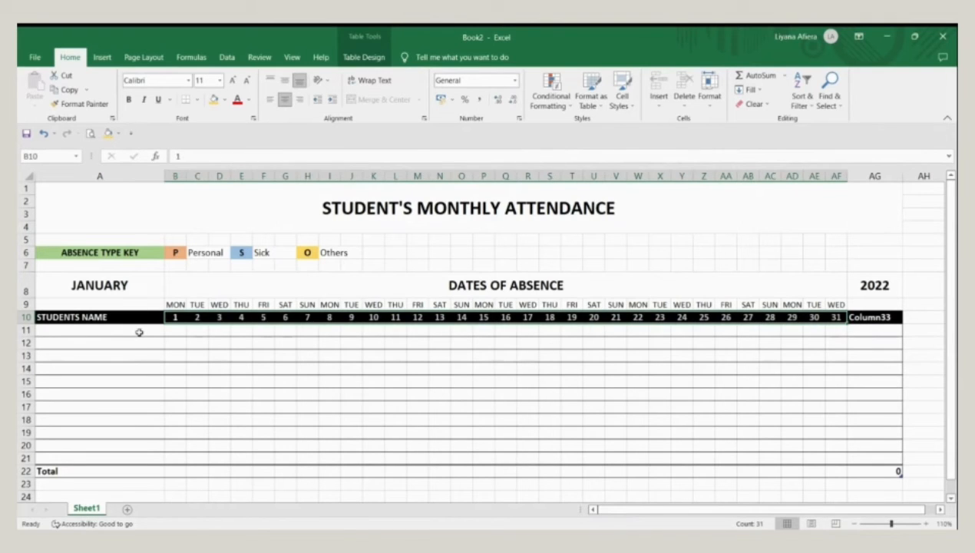
# - Rename the table's last column header to TOTAL DAYS, widen column AG, and center the header
pyautogui.click(878, 321)
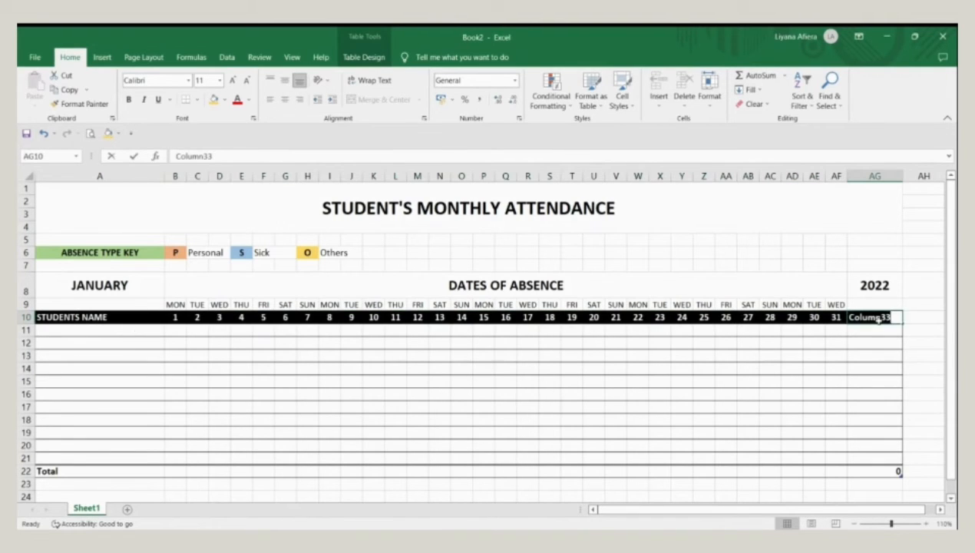
pyautogui.write('TOTAL DAYS')
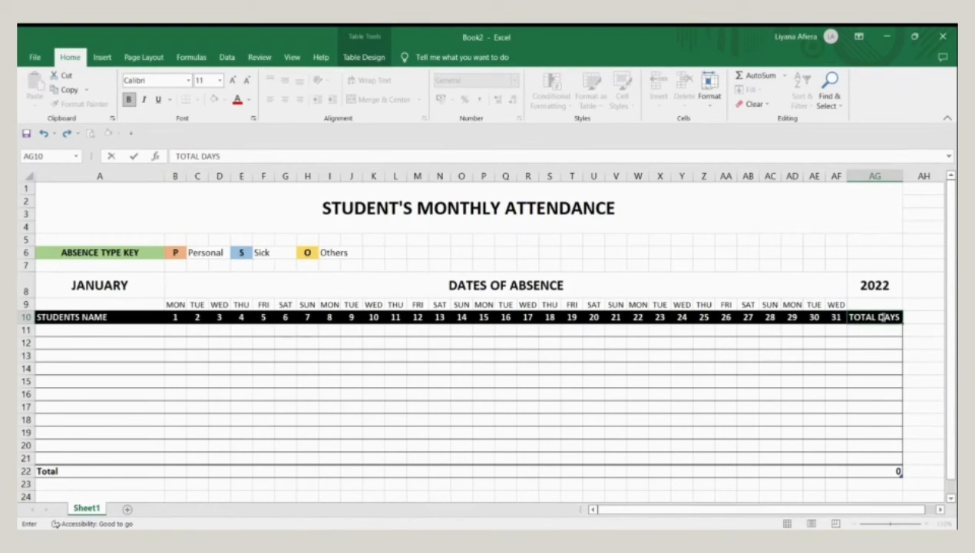
pyautogui.click(900, 177)
pyautogui.moveTo(903, 177); pyautogui.dragTo(928, 178)
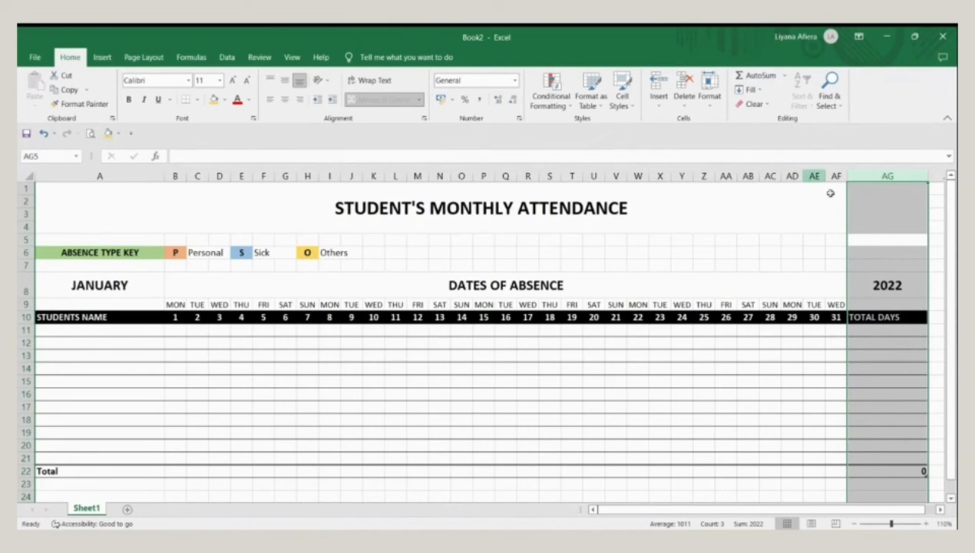
pyautogui.click(882, 318)
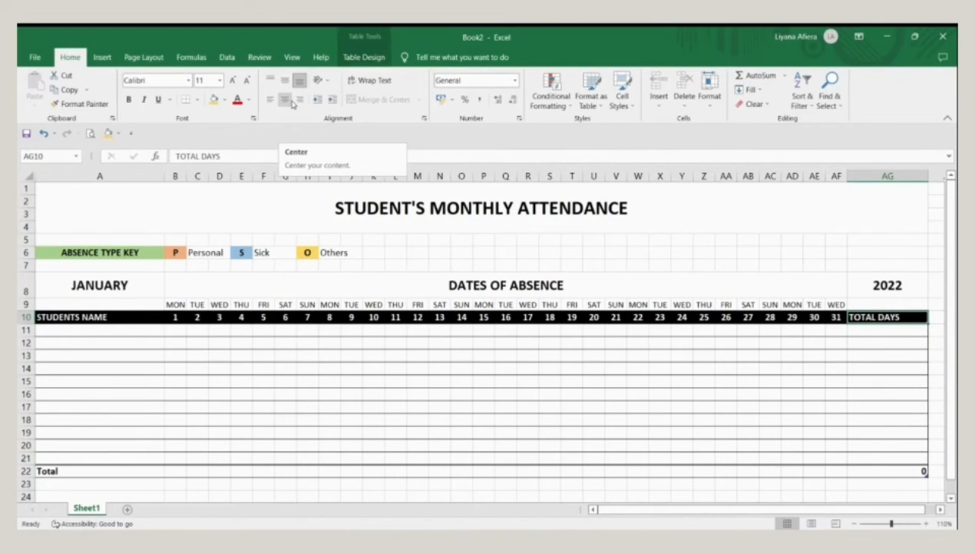
pyautogui.click(292, 103)
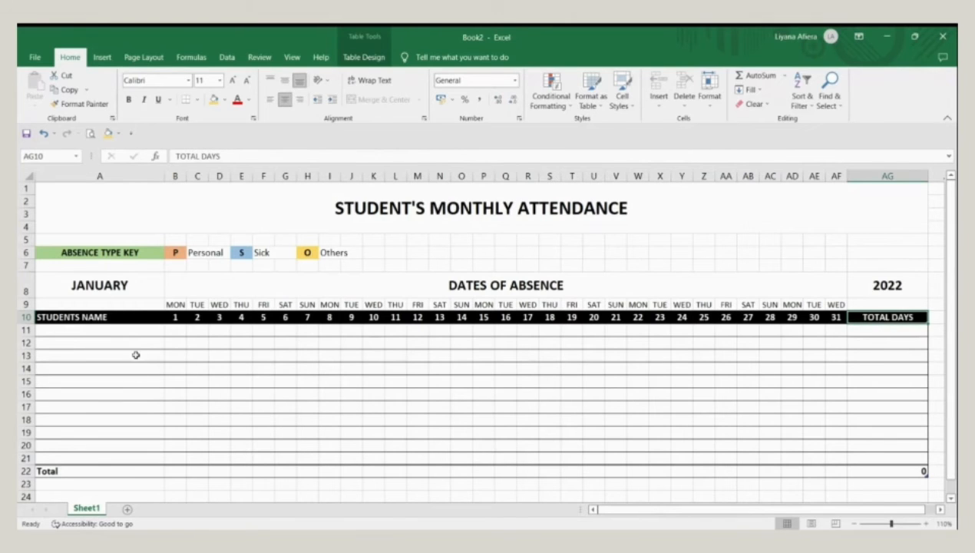
# - Enter the students' names in A11:A21 of the STUDENTS NAME column
pyautogui.hotkey('ctrl', 'c')
pyautogui.click(101, 330)
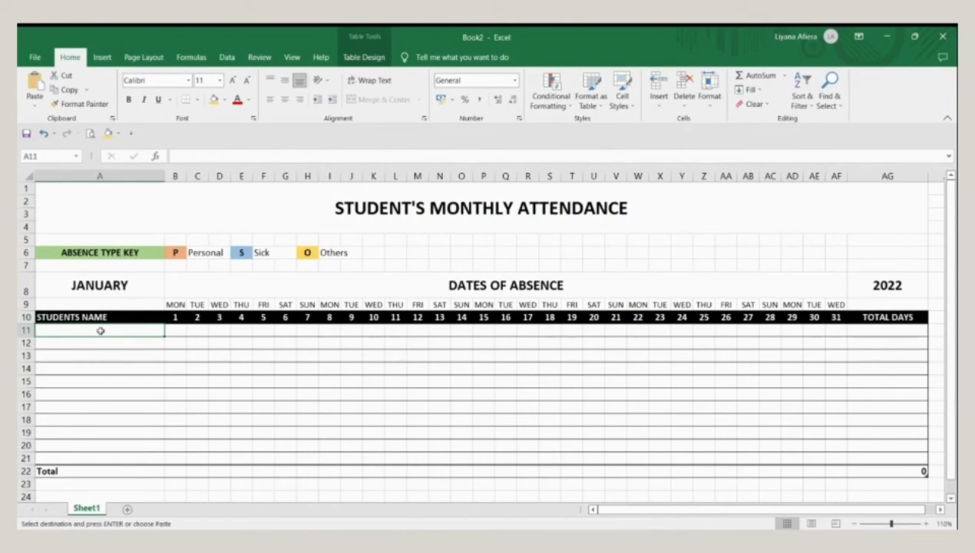
pyautogui.write('SYIFA')
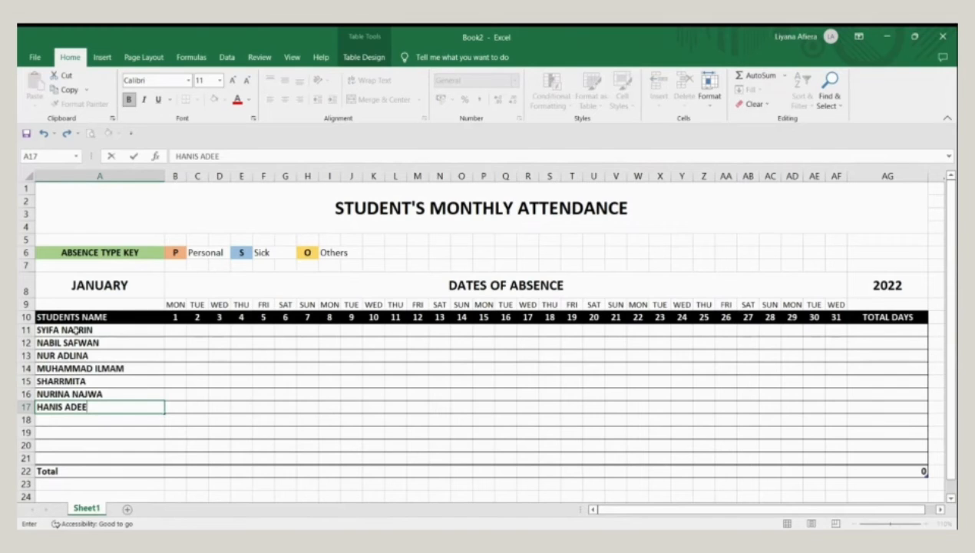
pyautogui.write('RA')
pyautogui.press('Return')
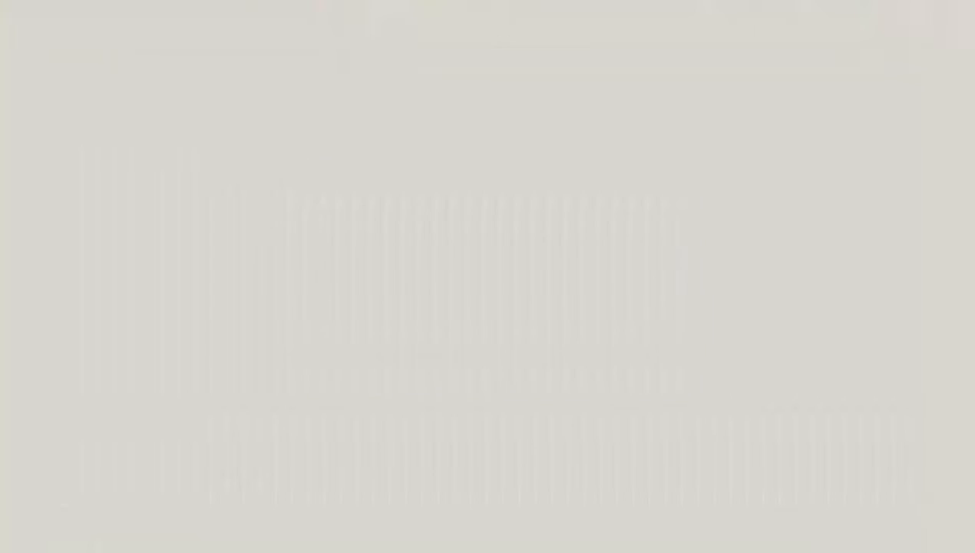
# - Copy the P key cell to B11 and the S key cell to D12 to mark those absences
pyautogui.click(173, 227)
pyautogui.hotkey('ctrl', 'c')
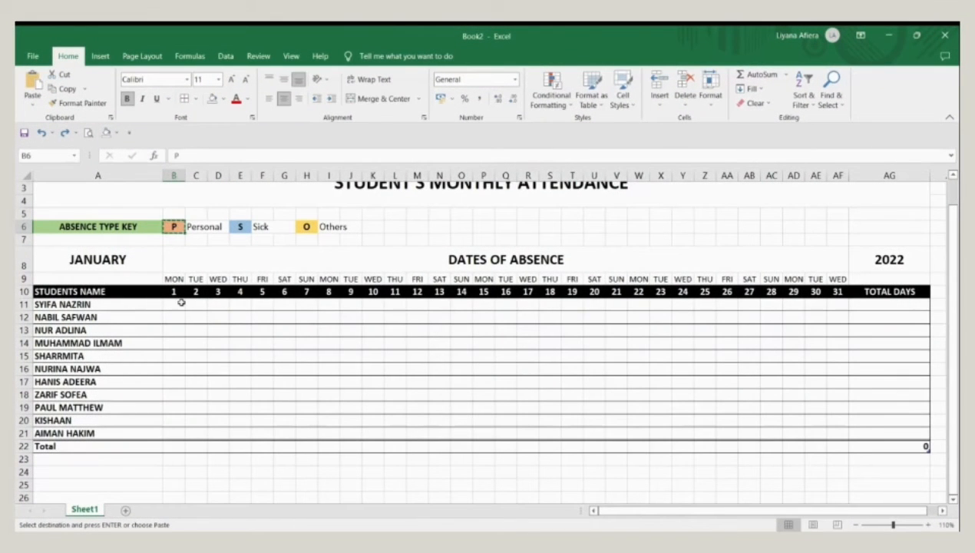
pyautogui.click(181, 303)
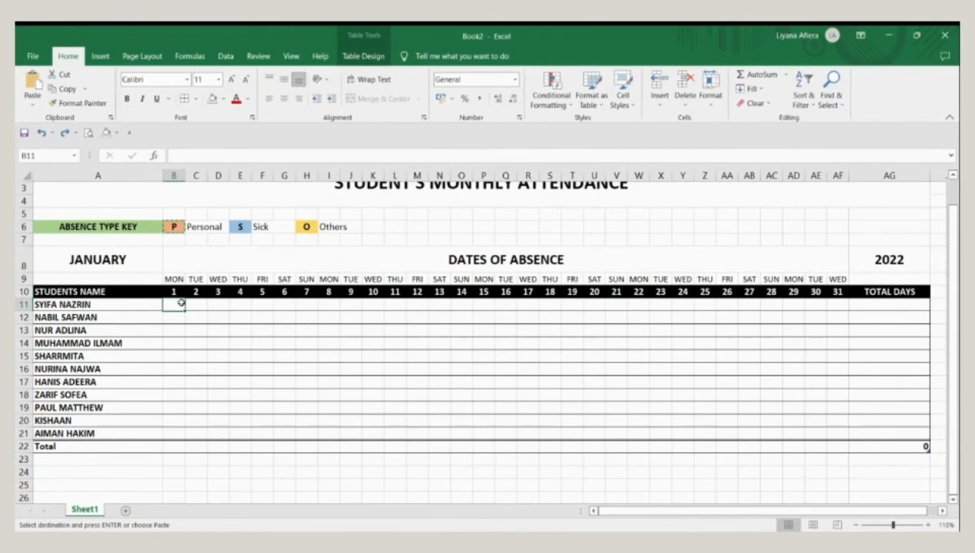
pyautogui.hotkey('ctrl', 'v')
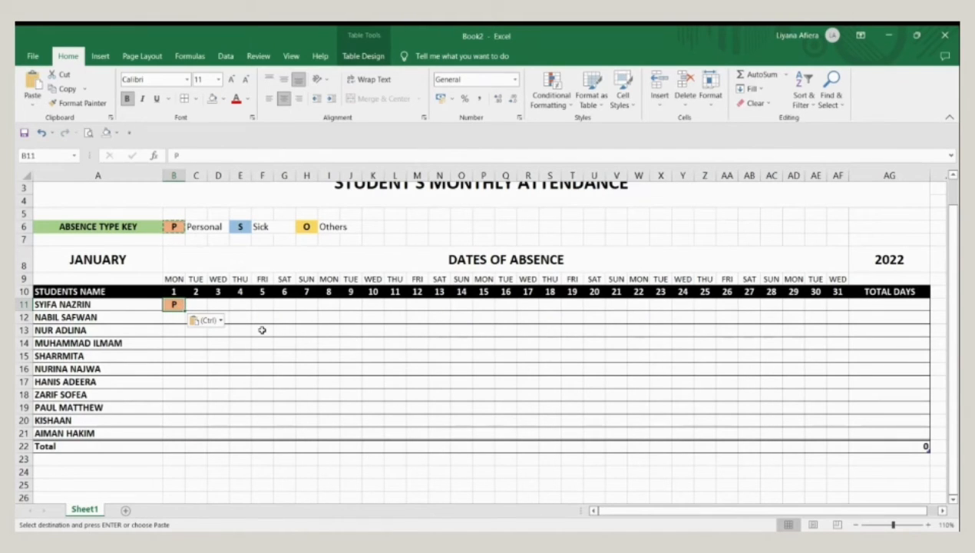
pyautogui.click(239, 228)
pyautogui.hotkey('ctrl', 'c')
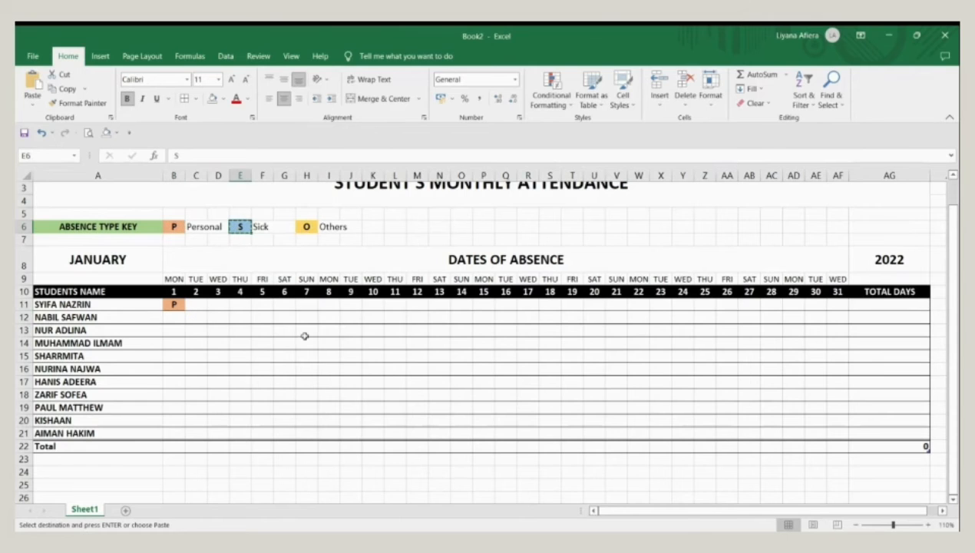
pyautogui.click(219, 318)
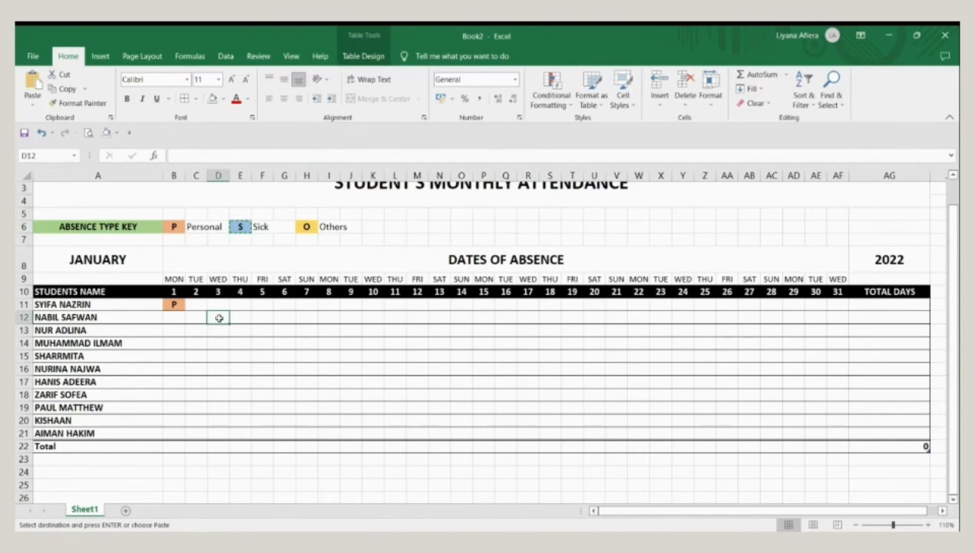
pyautogui.hotkey('ctrl', 'v')
# - Copy the O key cell to C15 and mark the remaining absences through AE21 with copied P, S and O cells
pyautogui.click(309, 227)
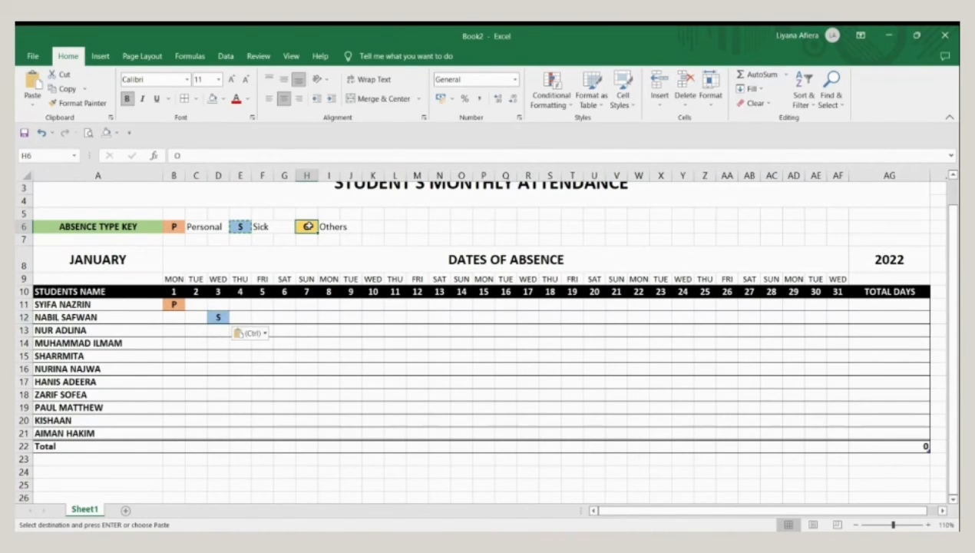
pyautogui.hotkey('ctrl', 'c')
pyautogui.click(195, 358)
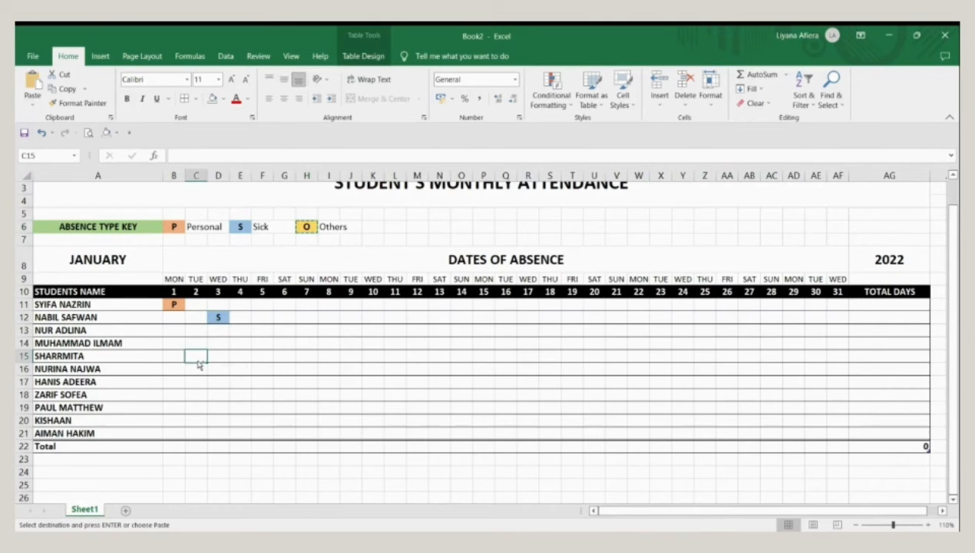
pyautogui.hotkey('ctrl', 'v')
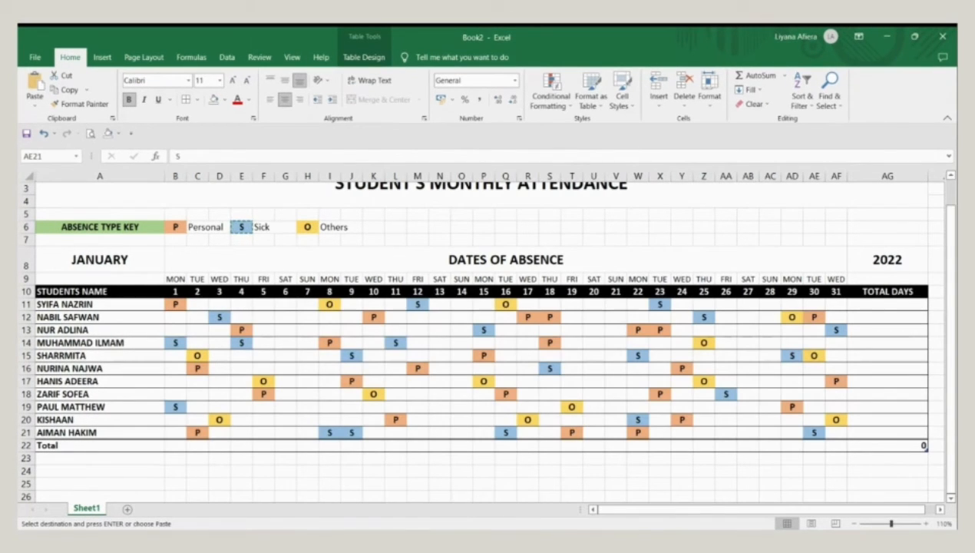
pyautogui.hotkey('ctrl', 'v')
# - Count each student's absences in the TOTAL DAYS column by entering =COUNTA(Table3[@[1]:[31]]) in AG11
pyautogui.click(876, 308)
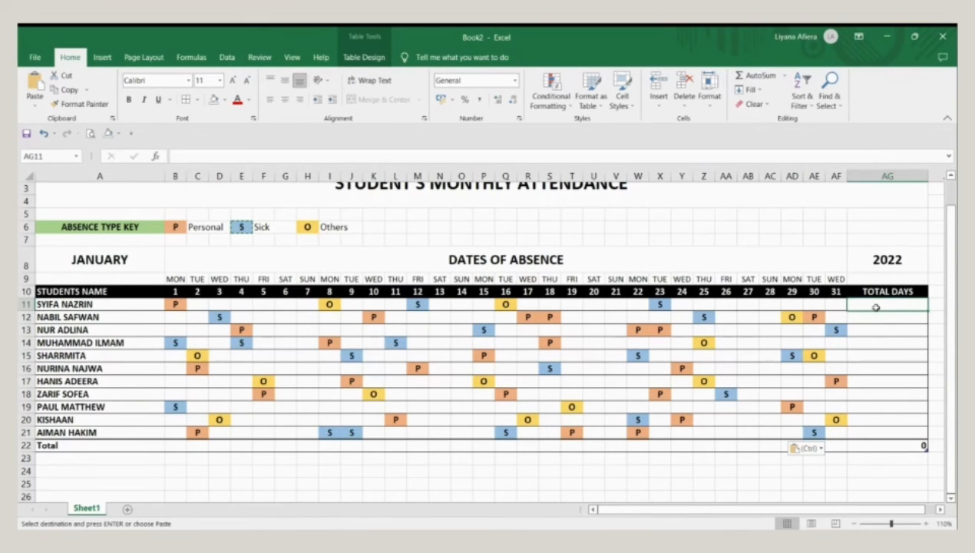
pyautogui.press('Escape')
pyautogui.write('=')
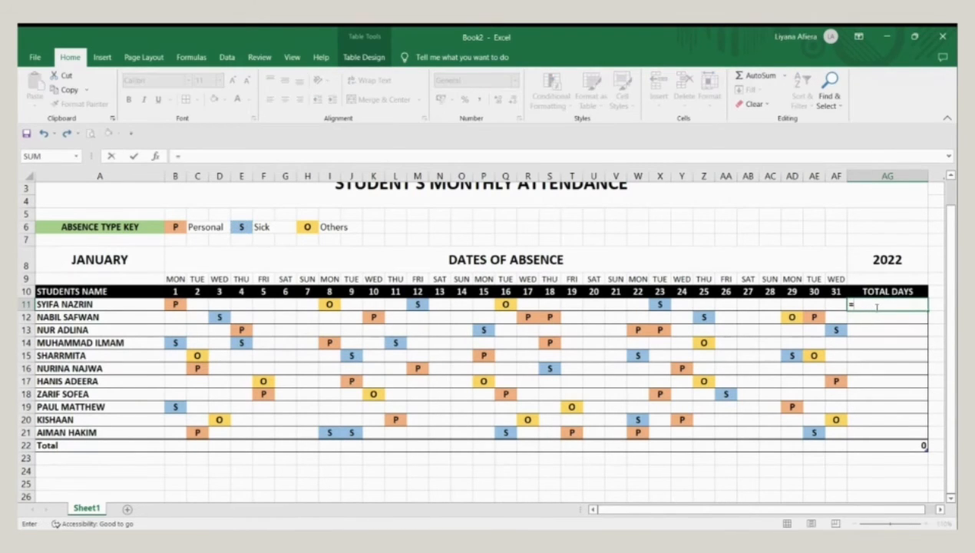
pyautogui.write('COUNTA')
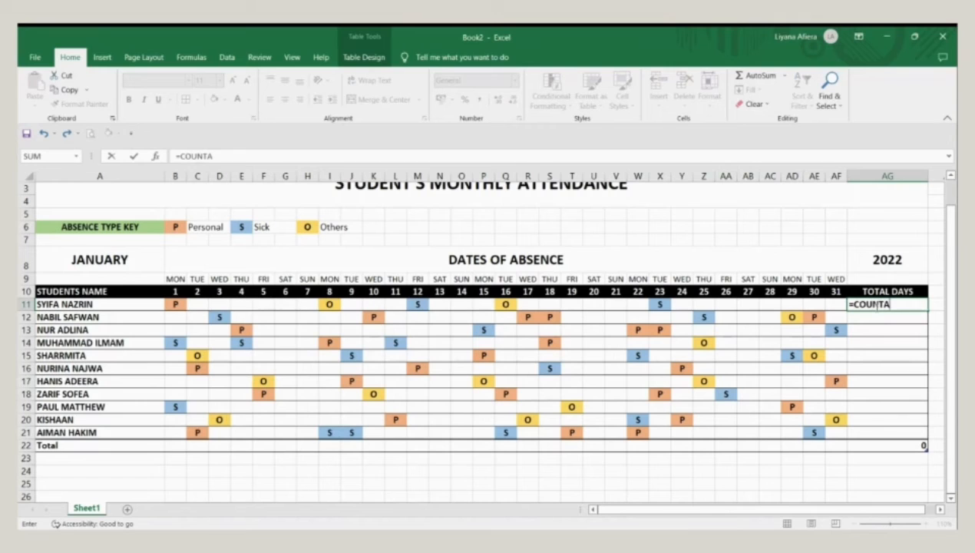
pyautogui.write('(')
pyautogui.moveTo(177, 304); pyautogui.dragTo(638, 315)
pyautogui.moveTo(808, 303); pyautogui.dragTo(827, 303)
pyautogui.write(')')
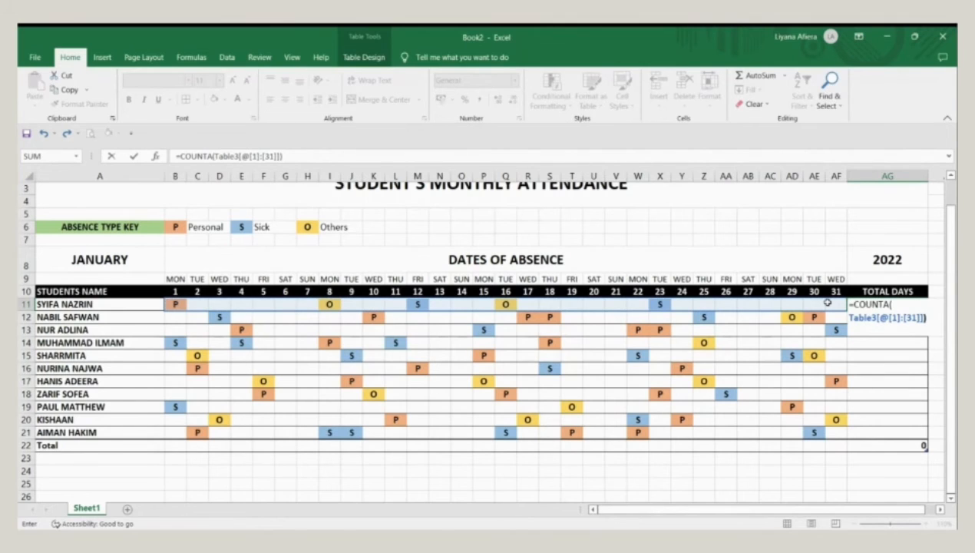
pyautogui.press('Return')
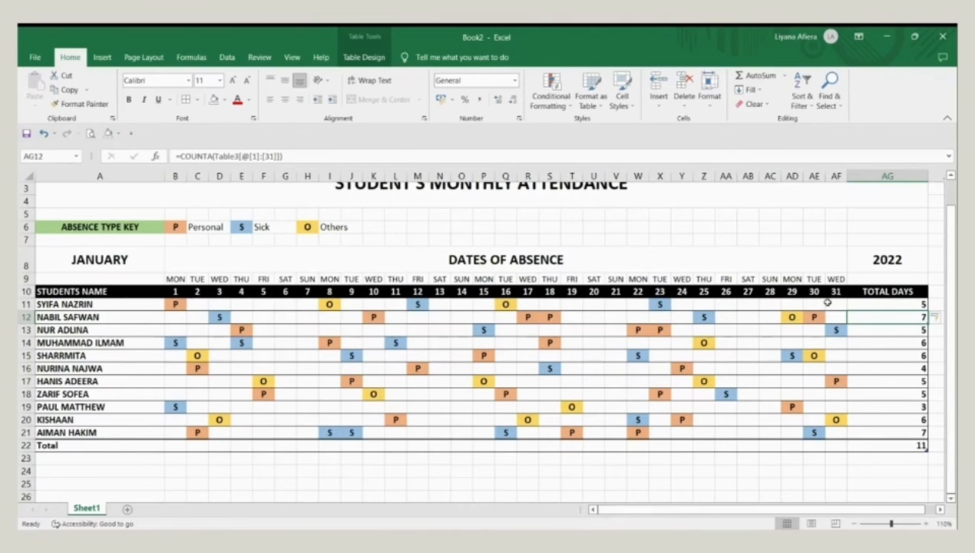
# - Apply green gradient-fill data bars to the TOTAL DAYS values in AG11:AG21 with conditional formatting
pyautogui.scroll(-1, 827, 302)
pyautogui.click(915, 264)
pyautogui.moveTo(915, 264); pyautogui.dragTo(914, 394)
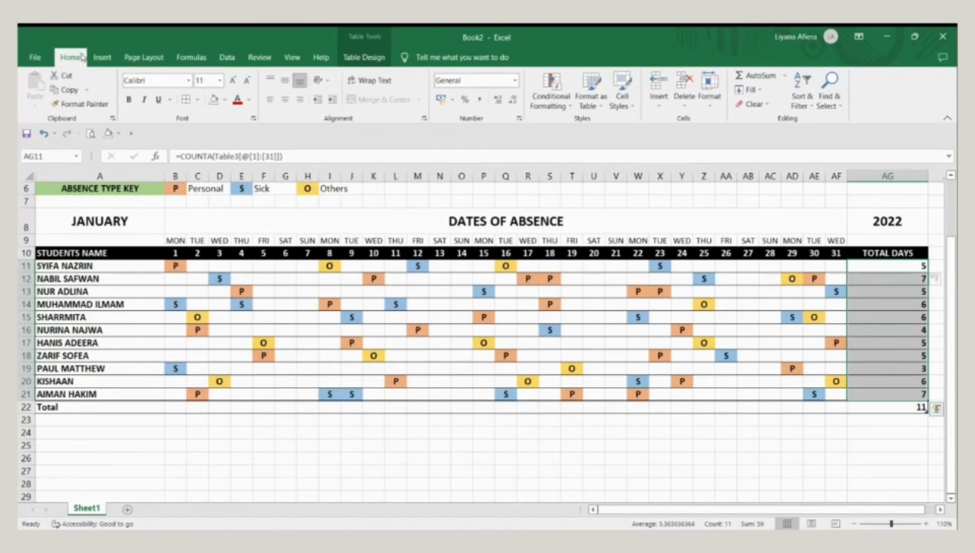
pyautogui.click(539, 112)
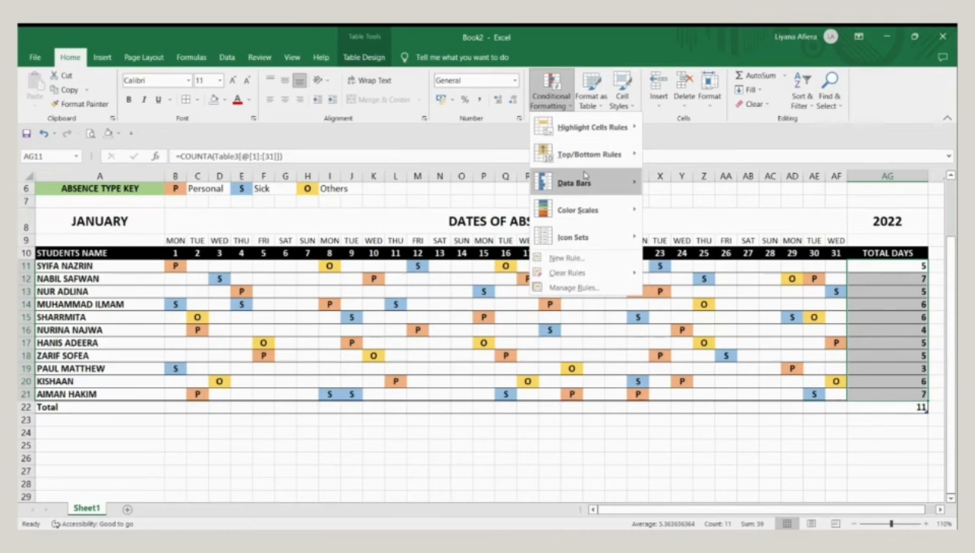
pyautogui.moveTo(585, 176)
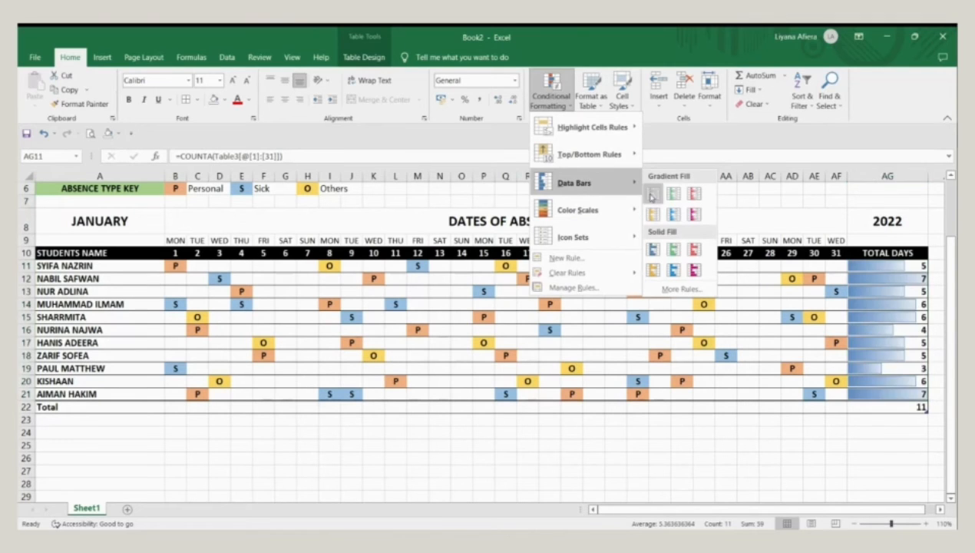
pyautogui.click(652, 194)
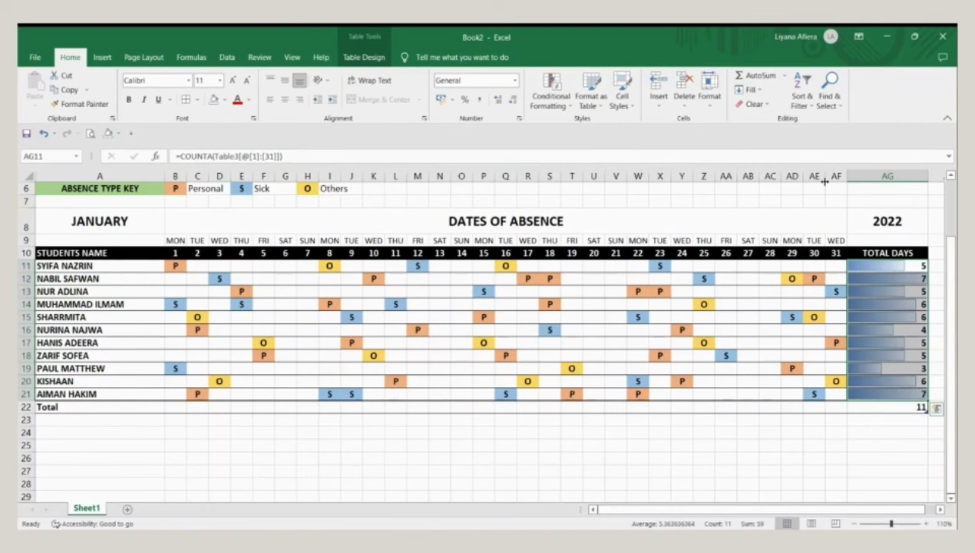
pyautogui.click(559, 108)
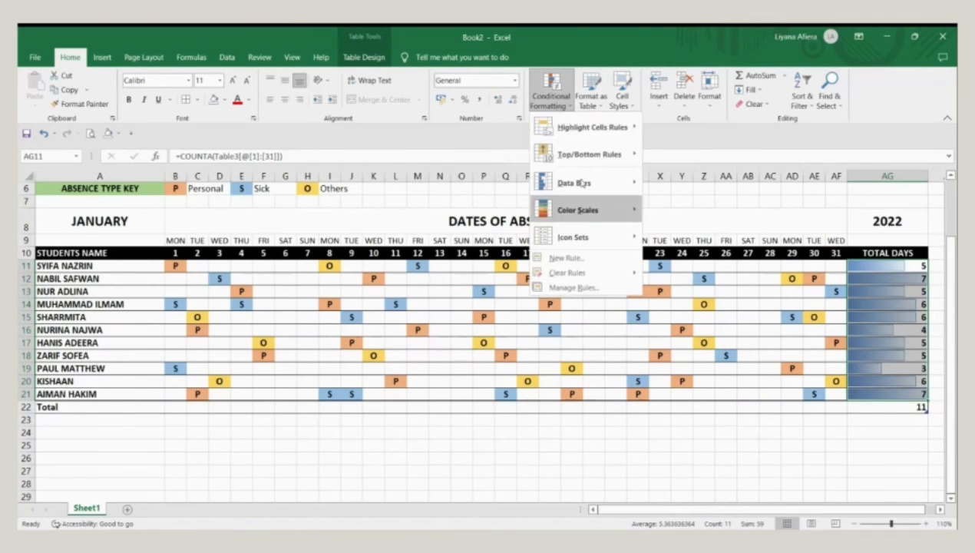
pyautogui.click(569, 258)
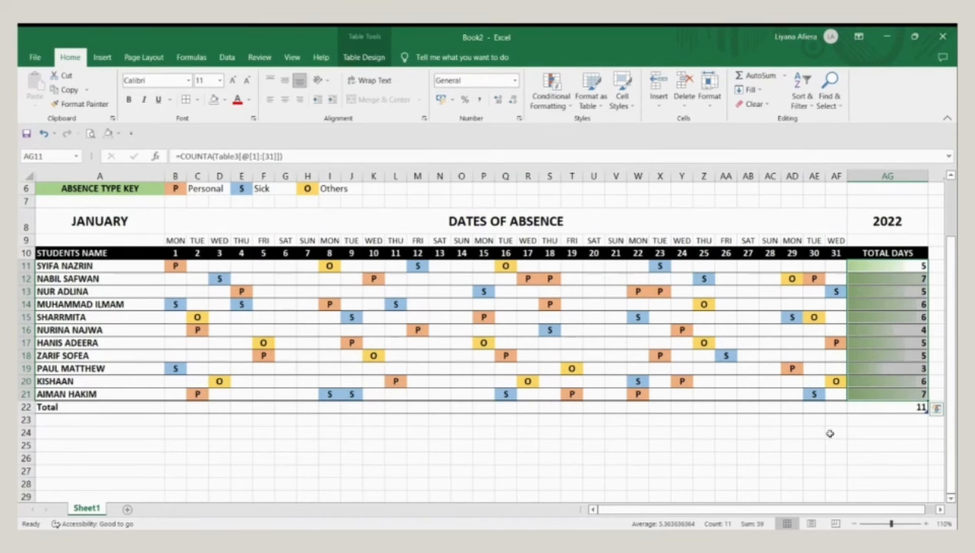
pyautogui.click(830, 433)
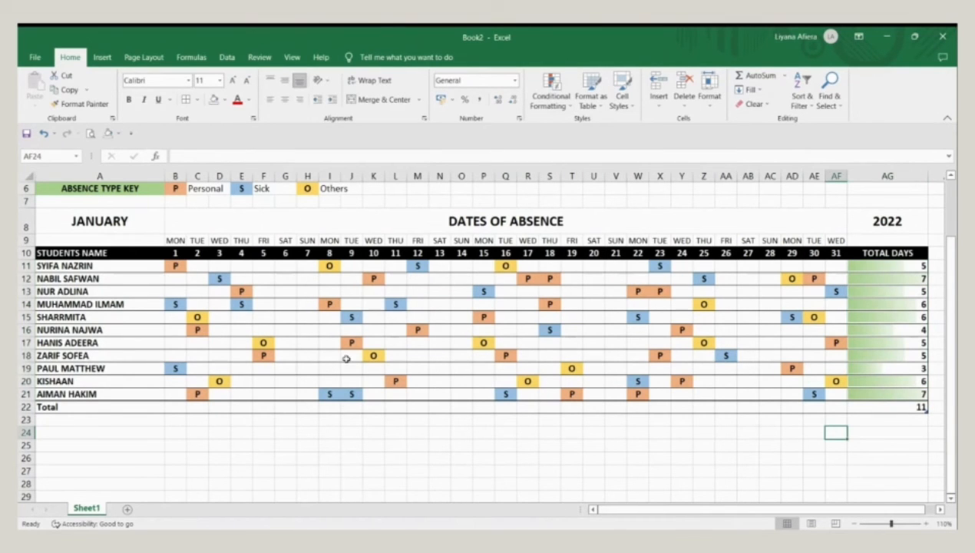
# - Count day 1's absences in B22 of the Total row with =COUNTA([1]) and fill the formula across to AF22
pyautogui.click(174, 408)
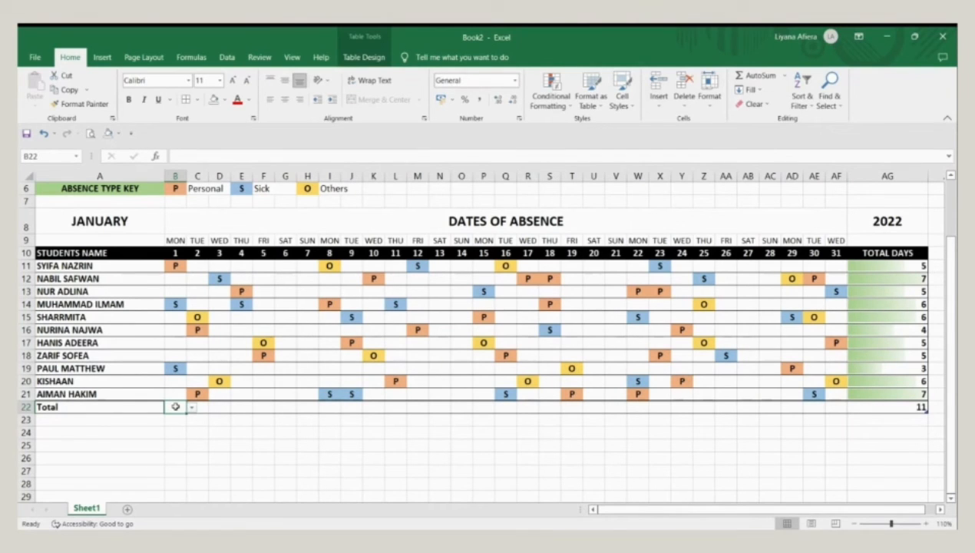
pyautogui.write('=C')
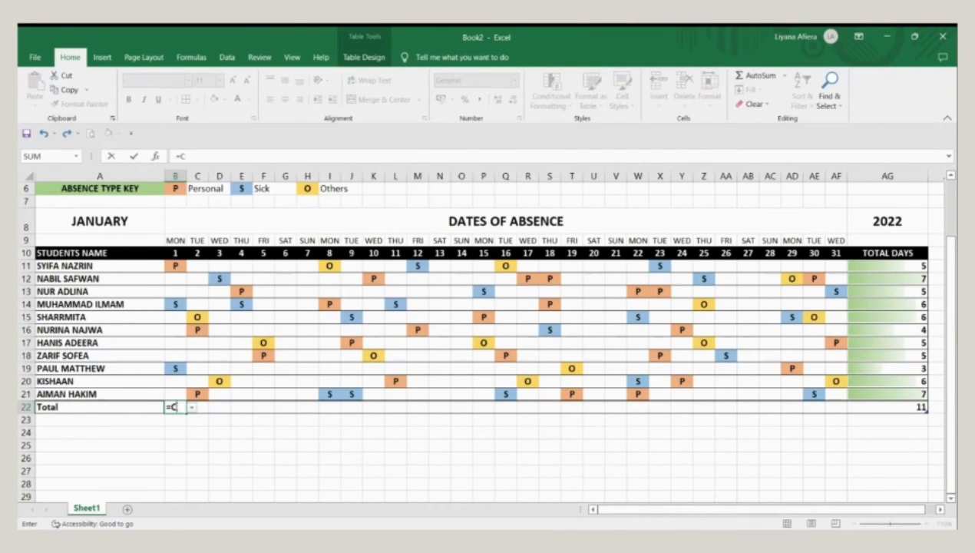
pyautogui.write('OUNTA(')
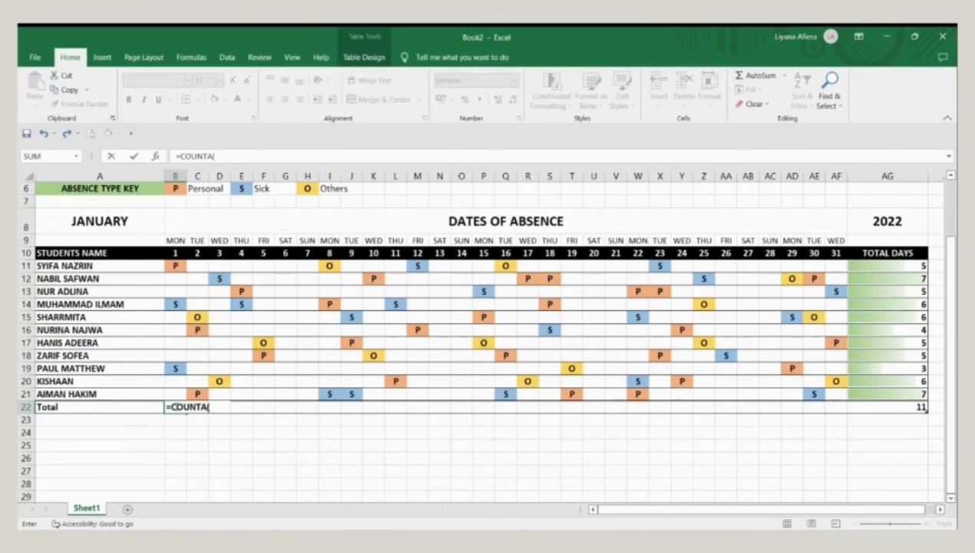
pyautogui.click(175, 264)
pyautogui.moveTo(175, 264); pyautogui.dragTo(176, 393)
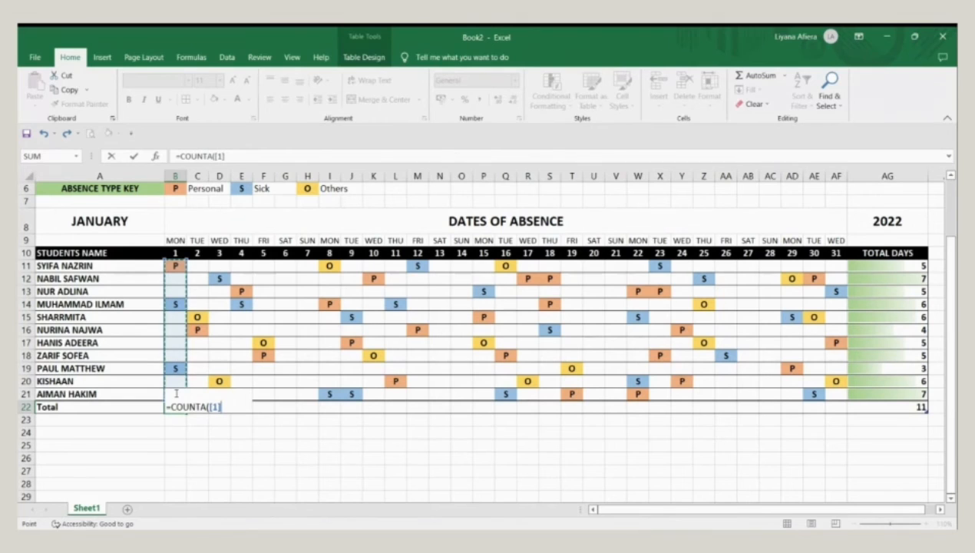
pyautogui.write(')')
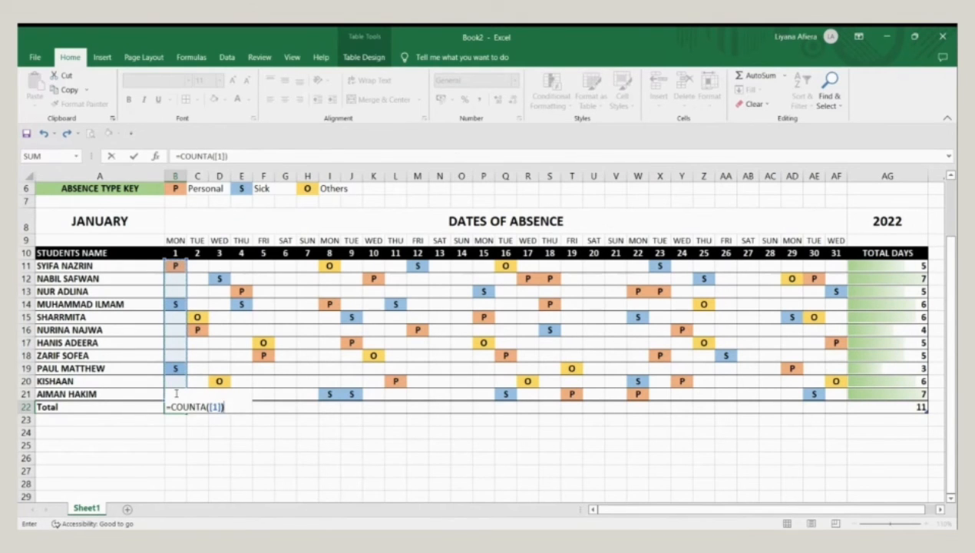
pyautogui.press('Return')
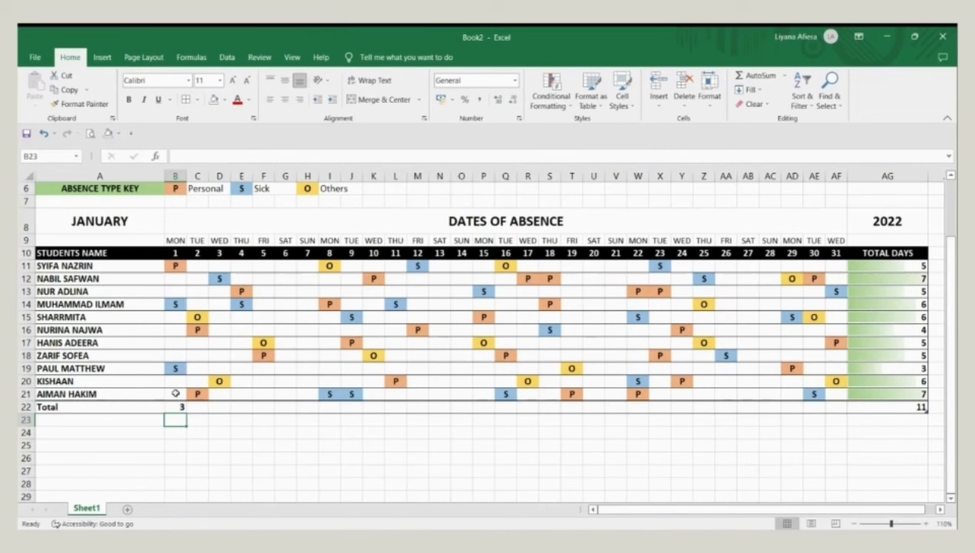
pyautogui.click(182, 407)
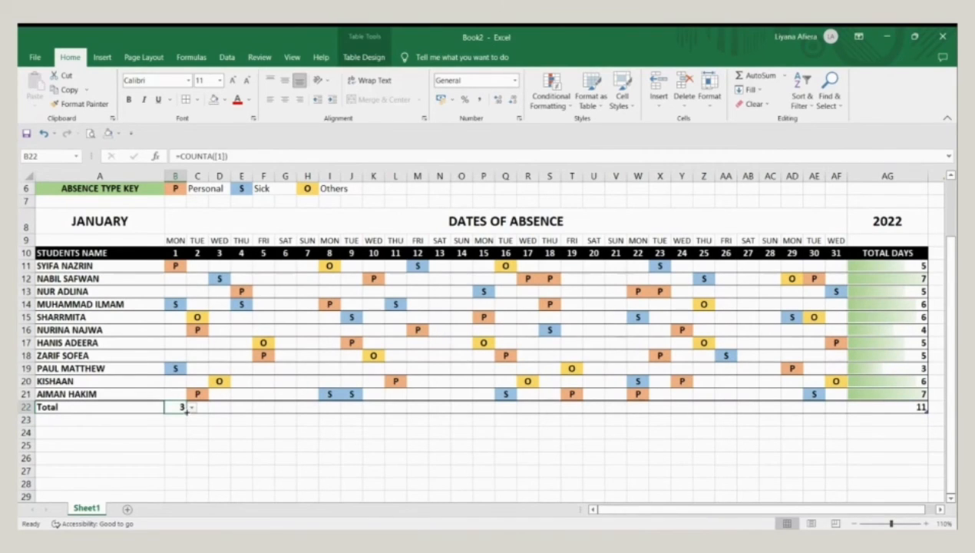
pyautogui.moveTo(185, 411); pyautogui.dragTo(840, 395)
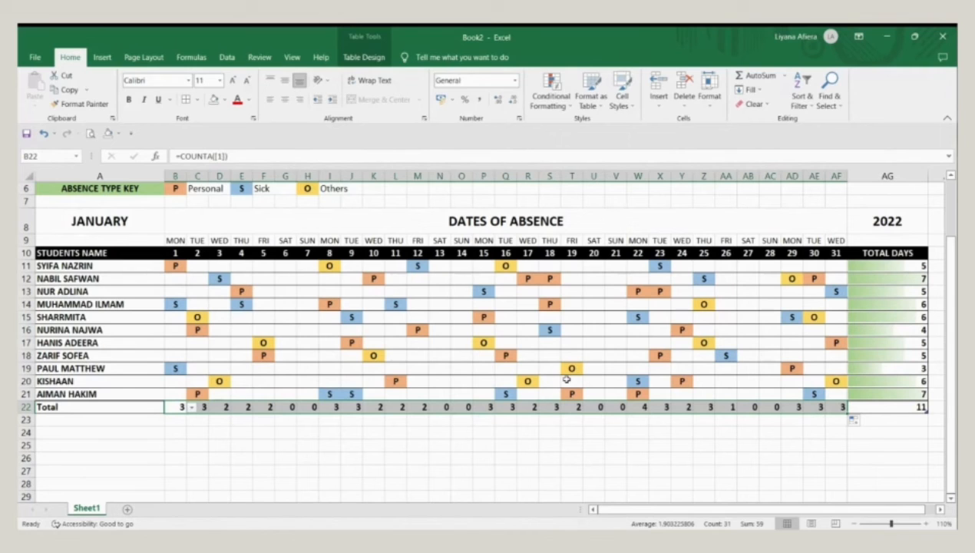
# - Enter the label NUMBER OF STUDENTS WITH OVER 4 DAYS OF ABSENCE in A24 and merge and center it across A24:F24
pyautogui.scroll(-1, 209, 445)
pyautogui.click(151, 381)
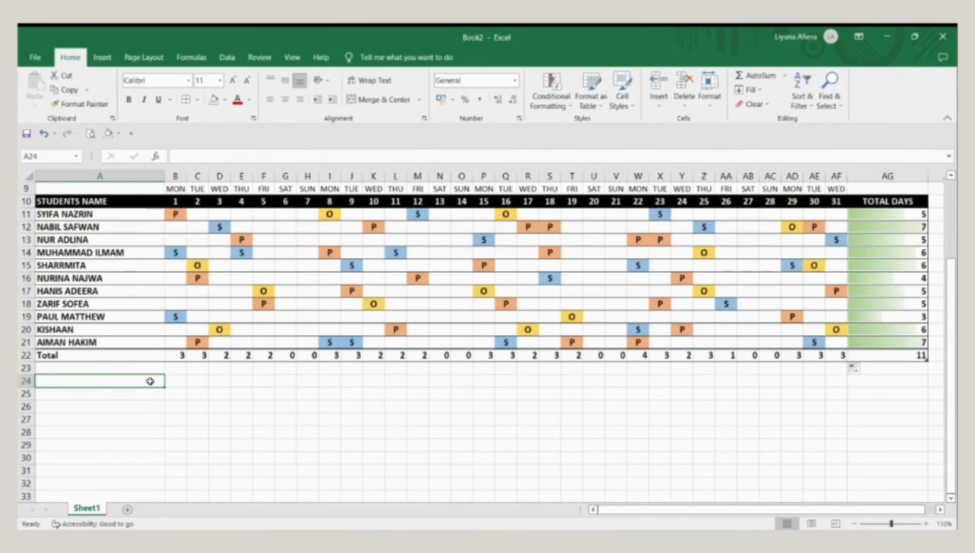
pyautogui.write('NUMB')
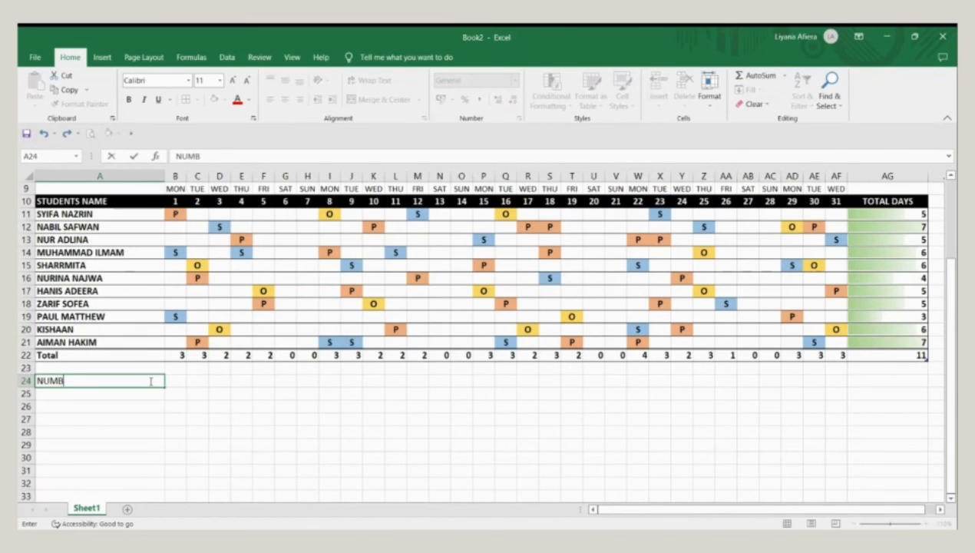
pyautogui.write('ER OF STUDE')
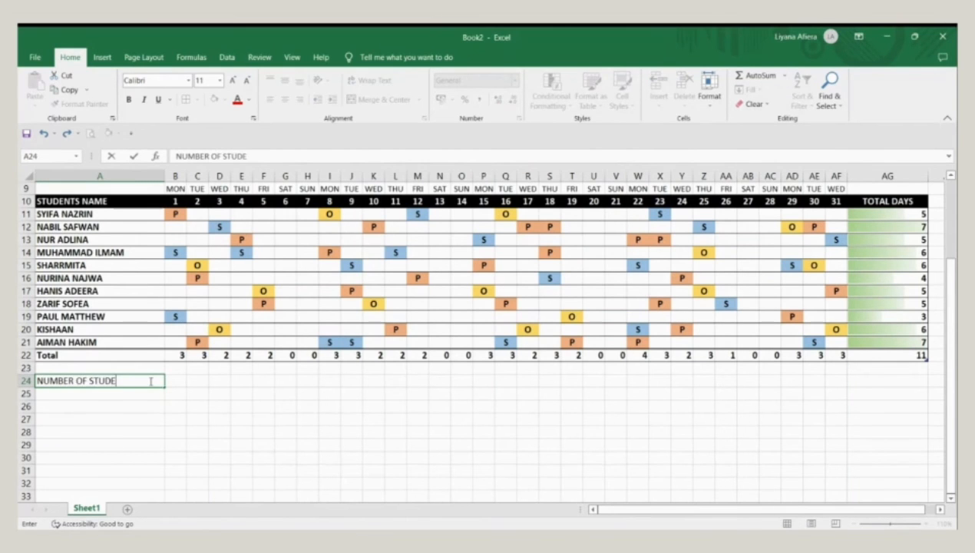
pyautogui.write('NTS WITH O')
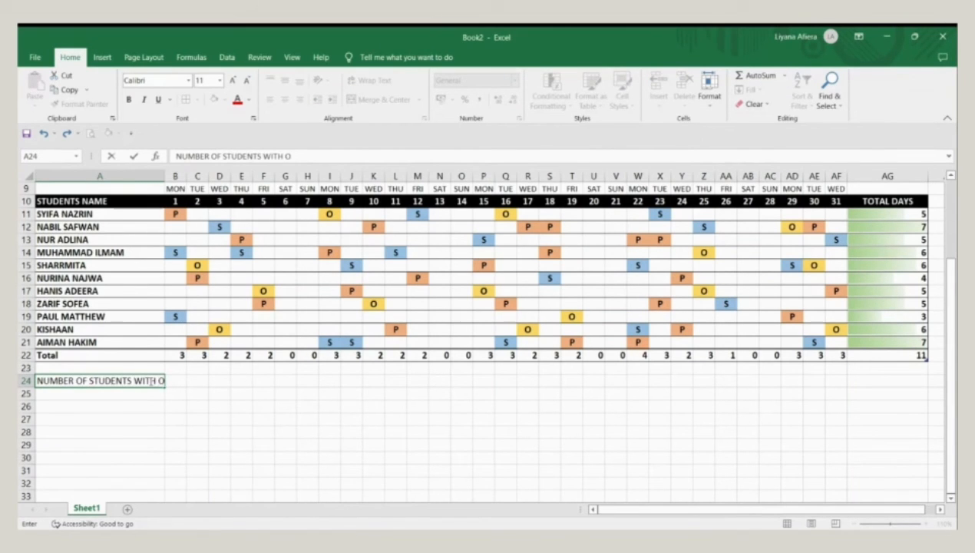
pyautogui.write('VER 4 DAYS OF ABSENCE')
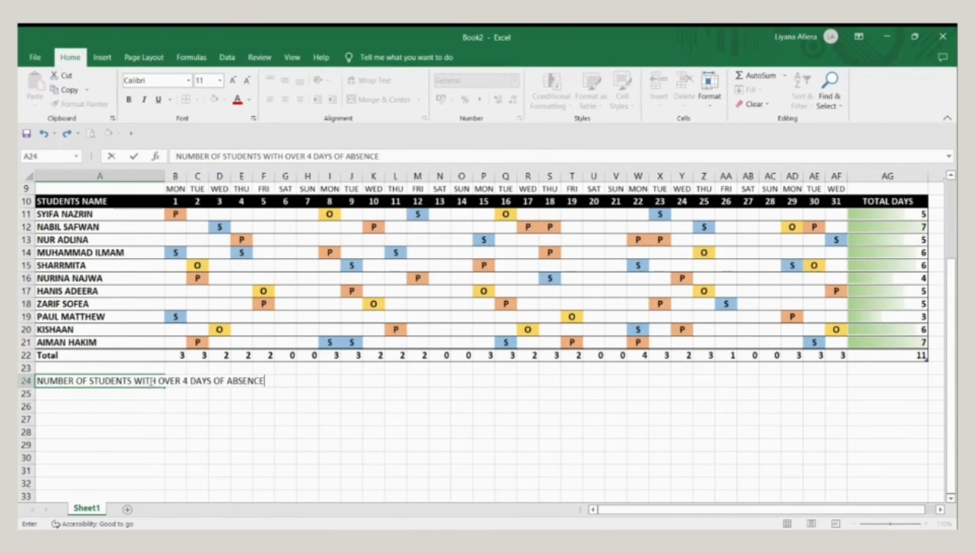
pyautogui.moveTo(154, 380); pyautogui.dragTo(258, 380)
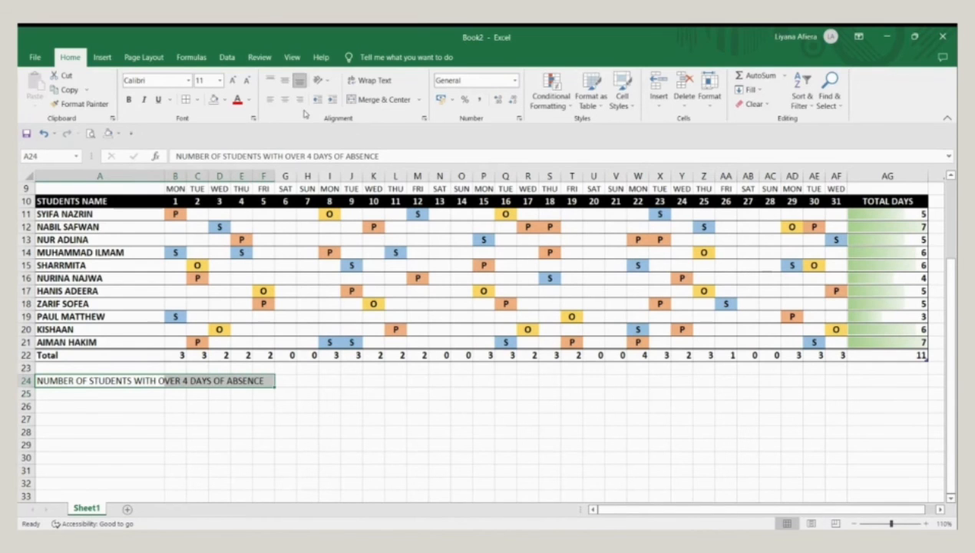
pyautogui.click(352, 100)
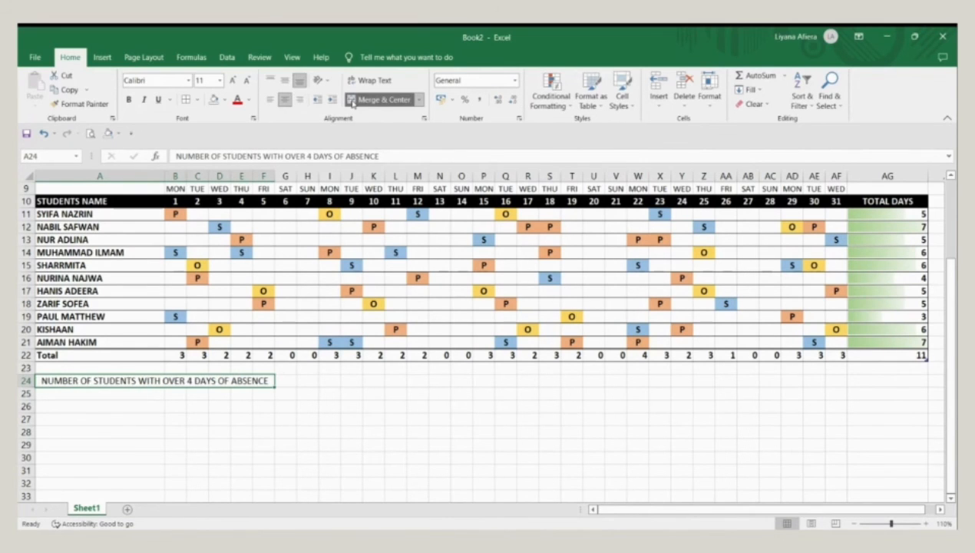
# - Count the students absent more than four days in G24 with =COUNTIF(Table3[TOTAL DAYS],">4")
pyautogui.click(283, 381)
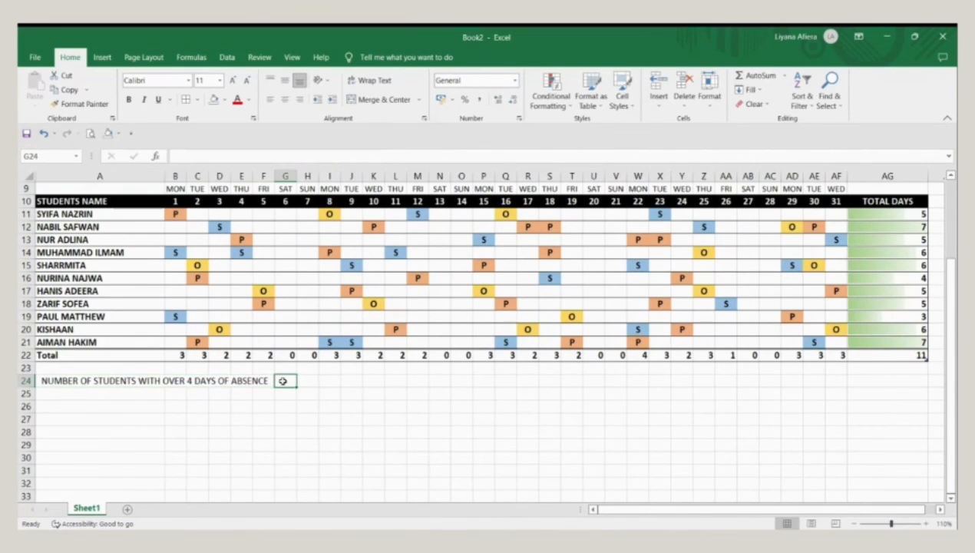
pyautogui.write('=COU')
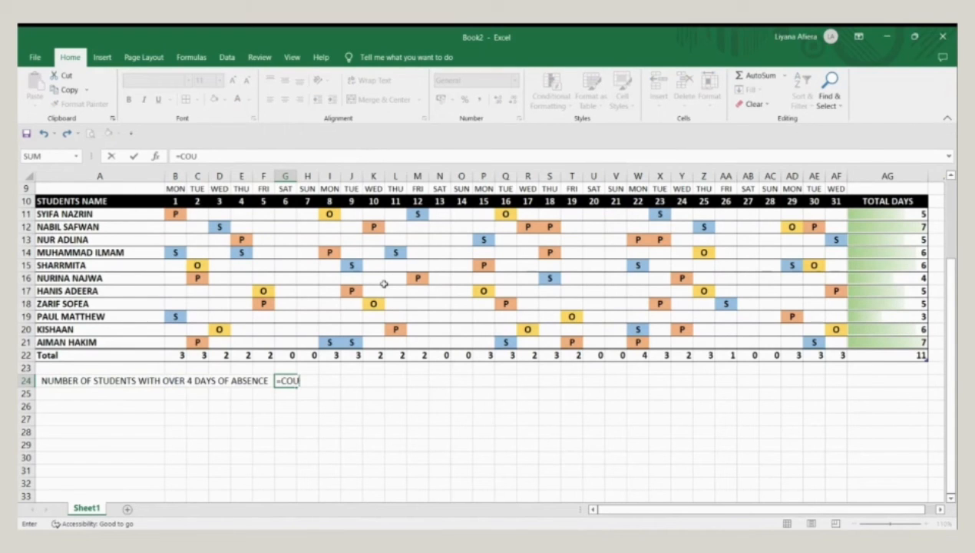
pyautogui.write('NTIF')
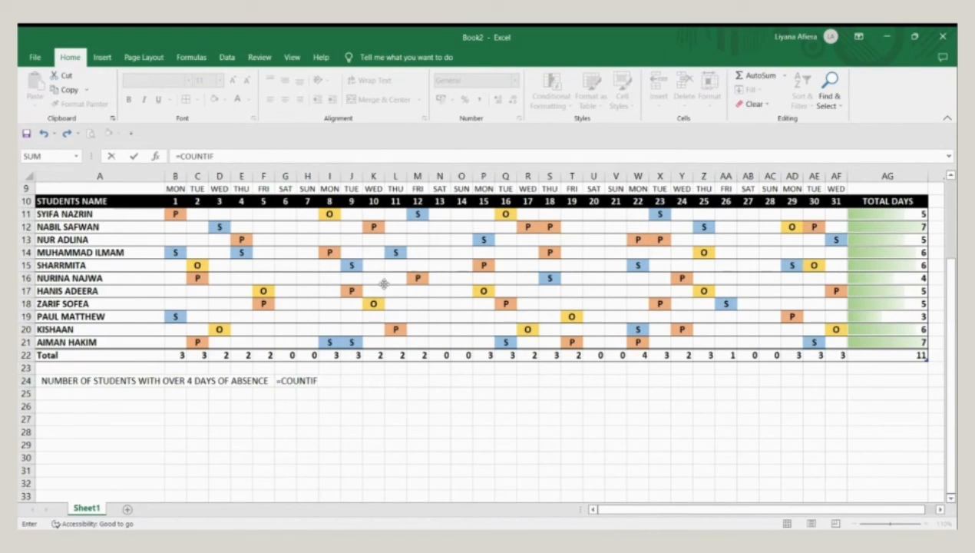
pyautogui.write('(')
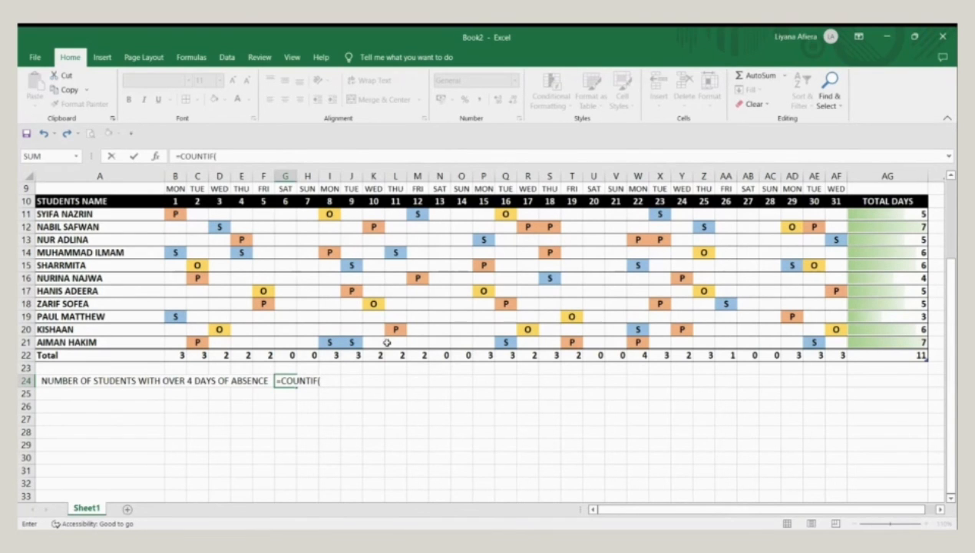
pyautogui.moveTo(859, 213); pyautogui.dragTo(884, 347)
pyautogui.write(',')
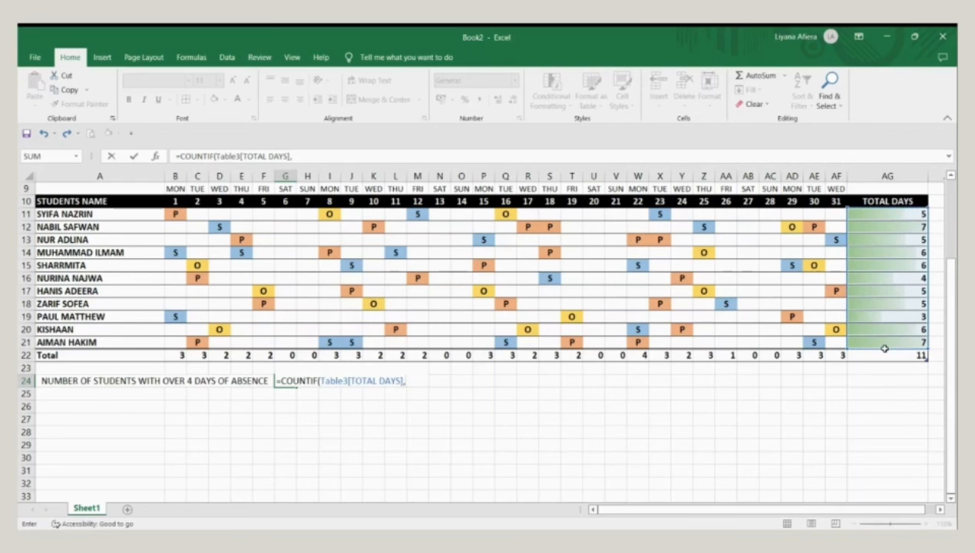
pyautogui.write('">4")')
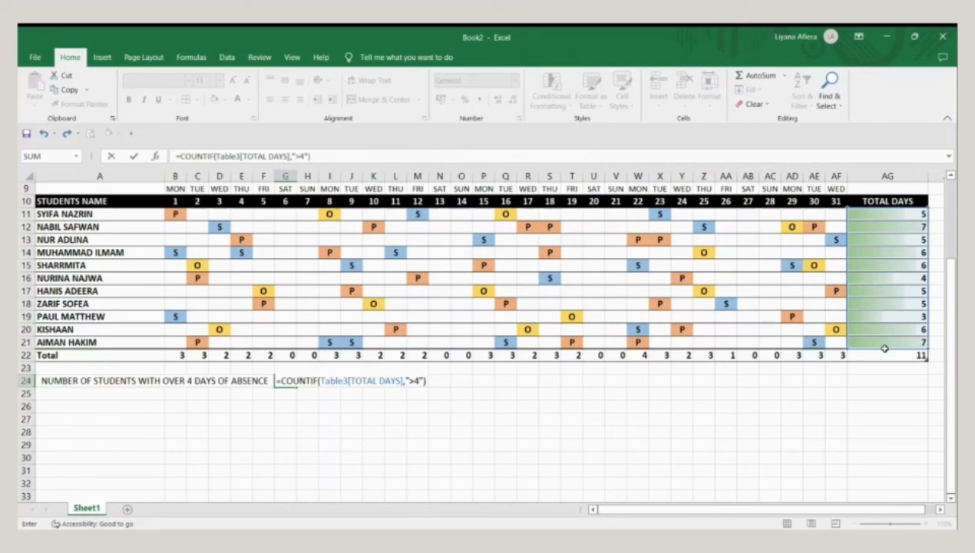
# - Enter the label AVERAGE in A25 and merge and center it across A25:F25
pyautogui.click(144, 396)
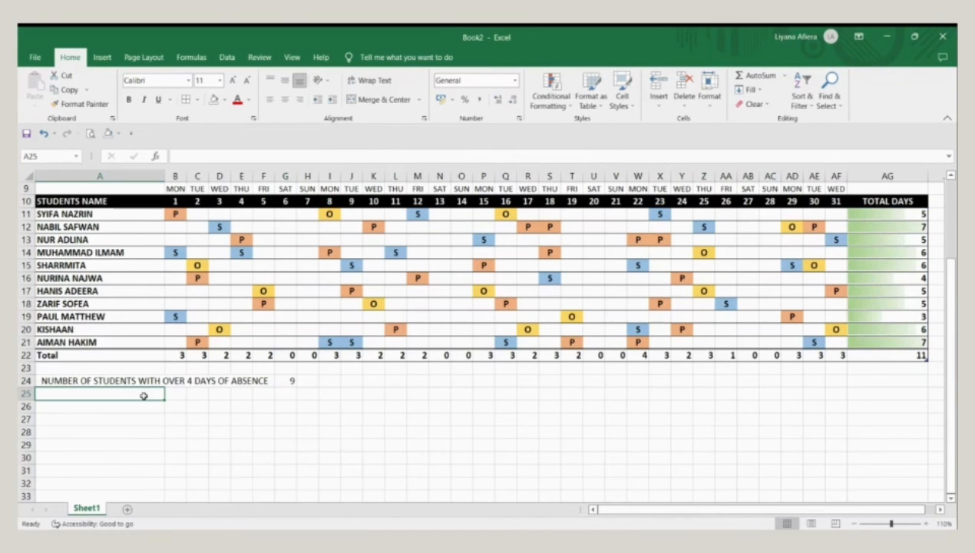
pyautogui.write('AVERAGE')
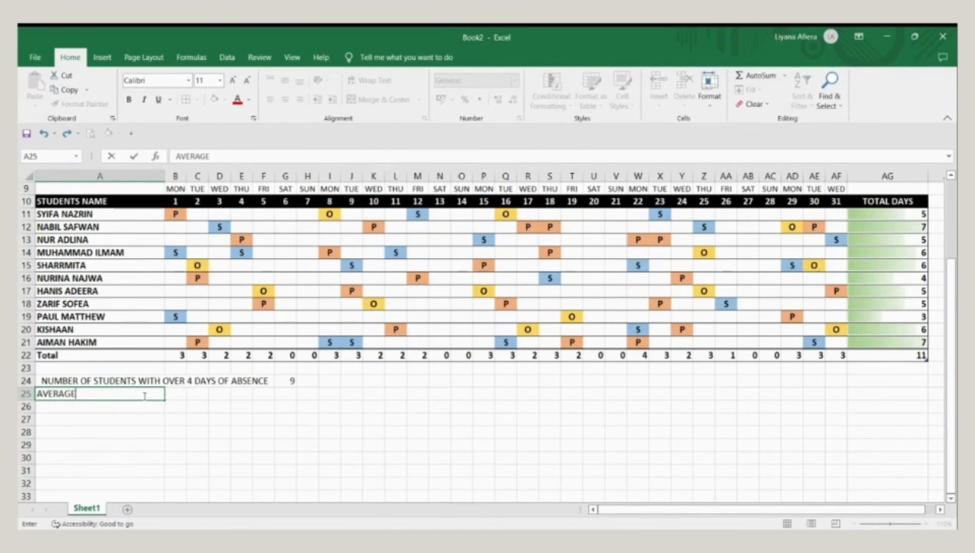
pyautogui.press('Return')
pyautogui.moveTo(145, 394); pyautogui.dragTo(264, 397)
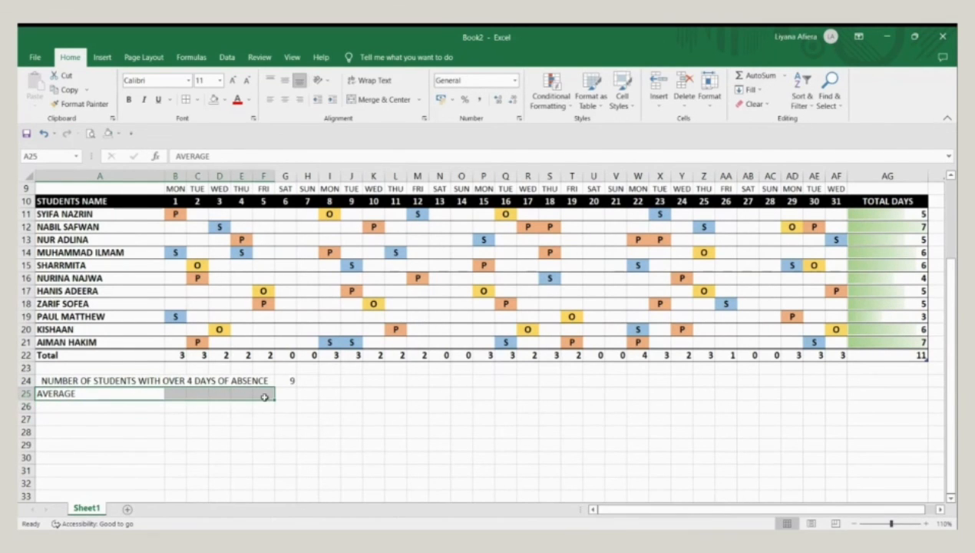
pyautogui.click(388, 101)
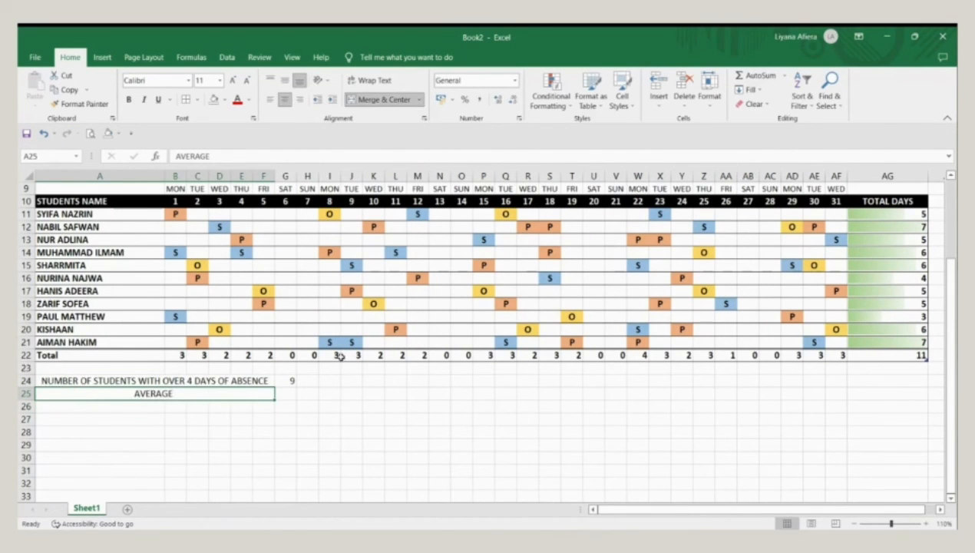
# - Calculate the average number of absence days per student in G25 with =AVERAGE(Table3[TOTAL DAYS])
pyautogui.click(289, 394)
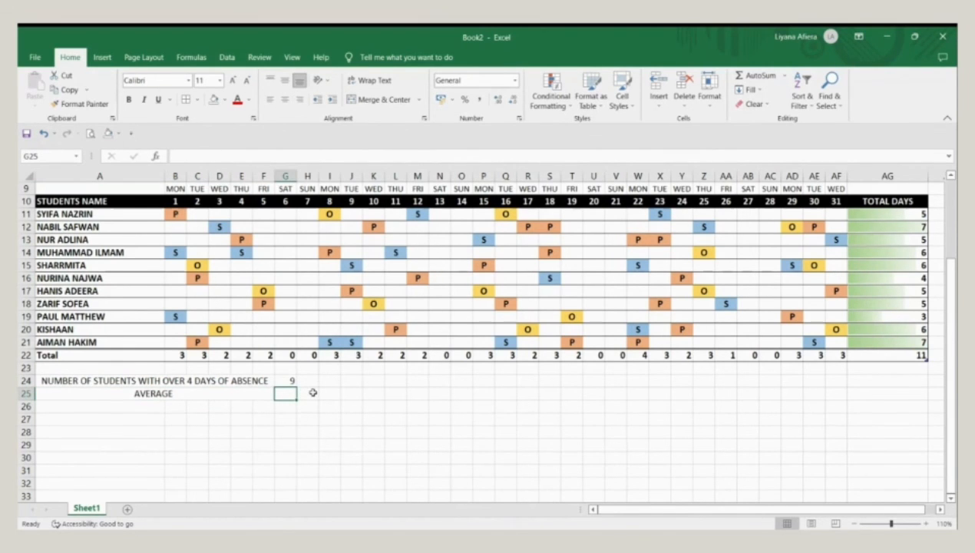
pyautogui.write('=AVERAGE')
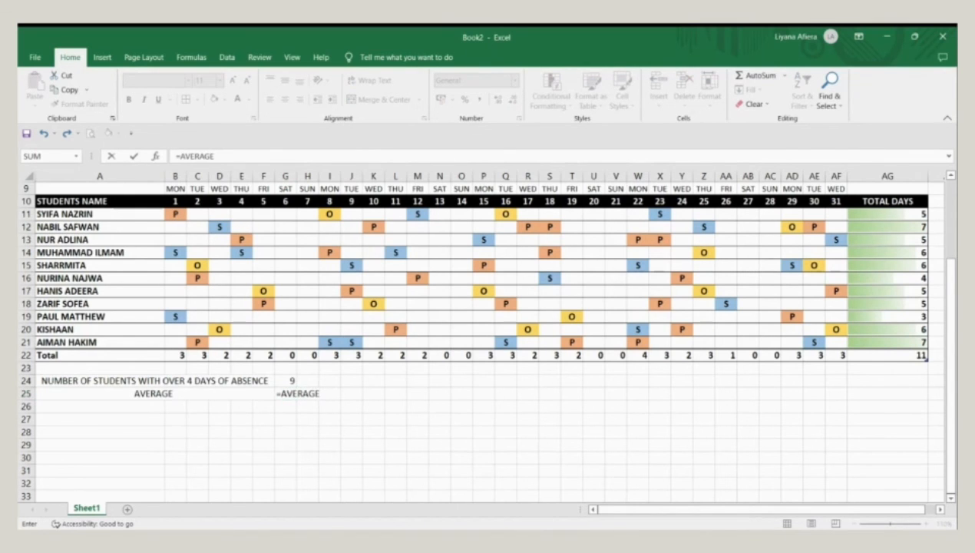
pyautogui.write('(')
pyautogui.click(865, 216)
pyautogui.moveTo(865, 217); pyautogui.dragTo(884, 340)
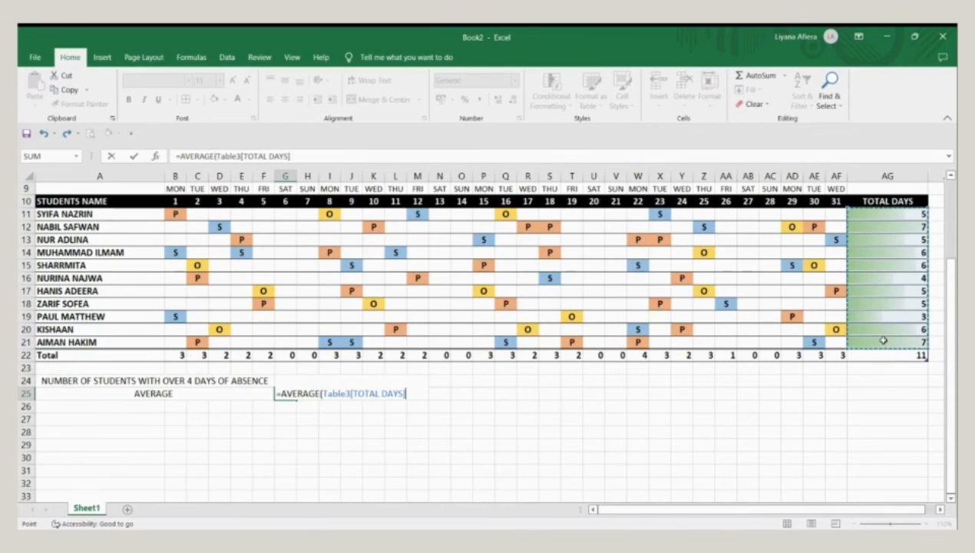
pyautogui.write(')')
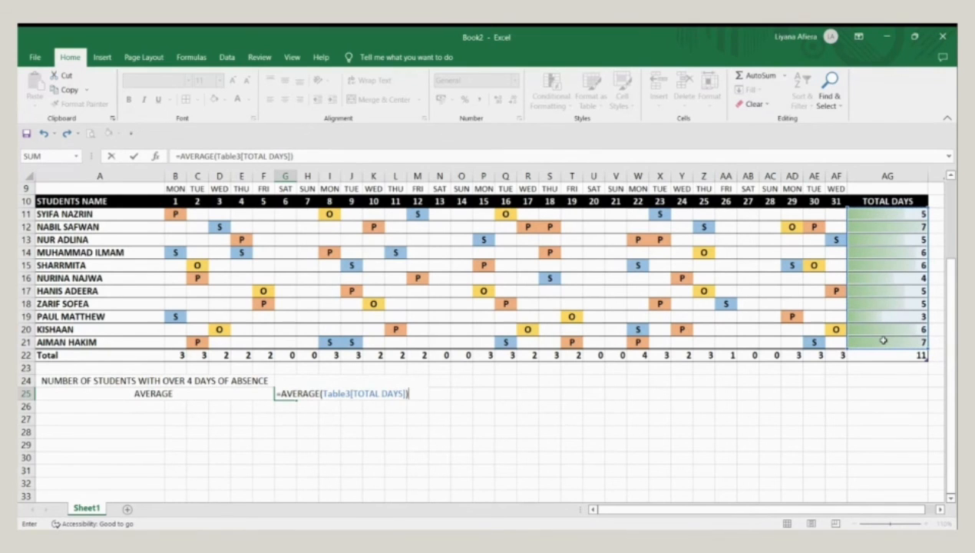
pyautogui.press('Return')
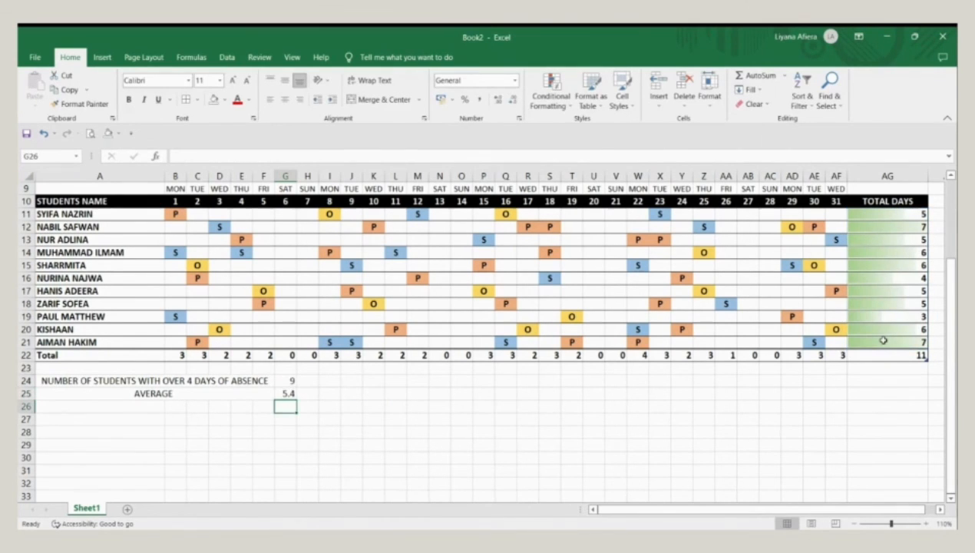
# - Apply All Borders to the absence summary block A24:G25
pyautogui.moveTo(261, 381); pyautogui.dragTo(289, 394)
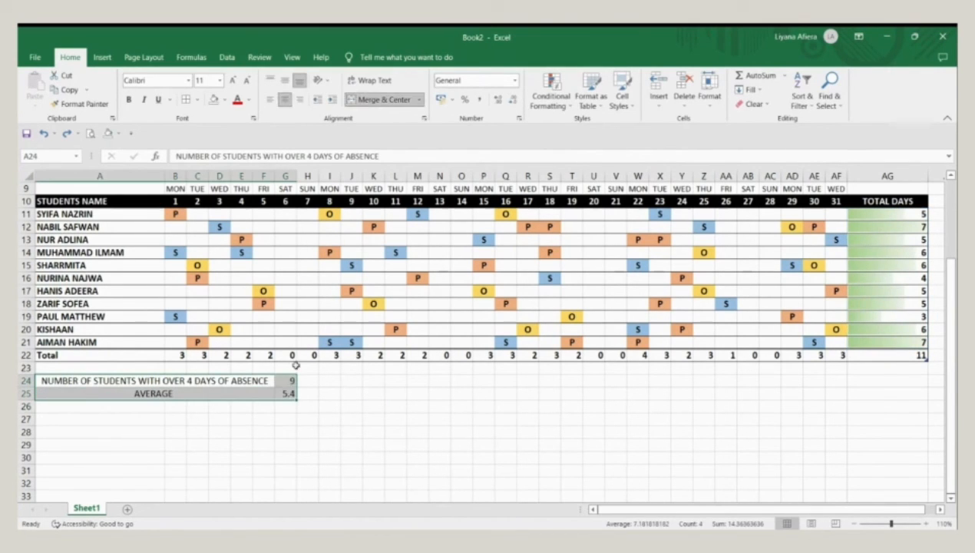
pyautogui.click(197, 100)
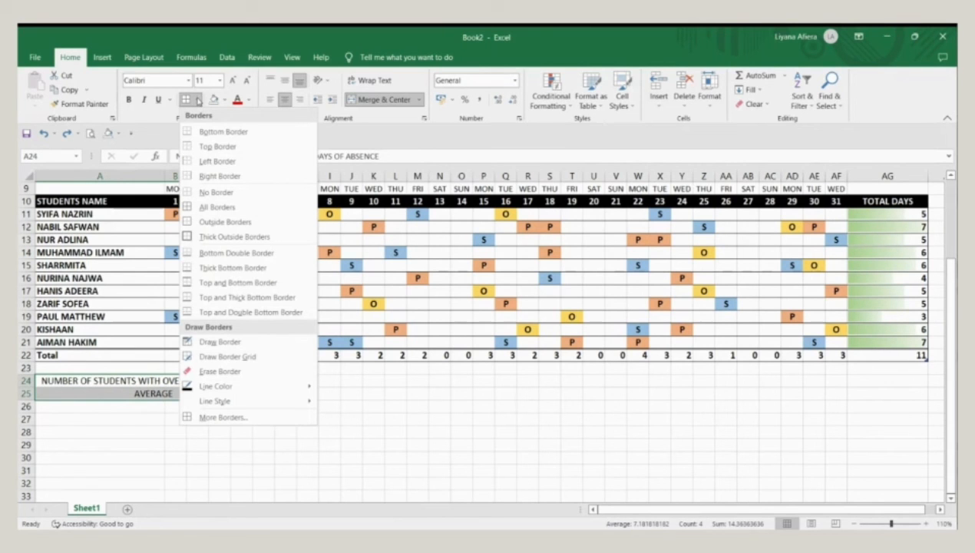
pyautogui.click(222, 209)
pyautogui.click(320, 384)
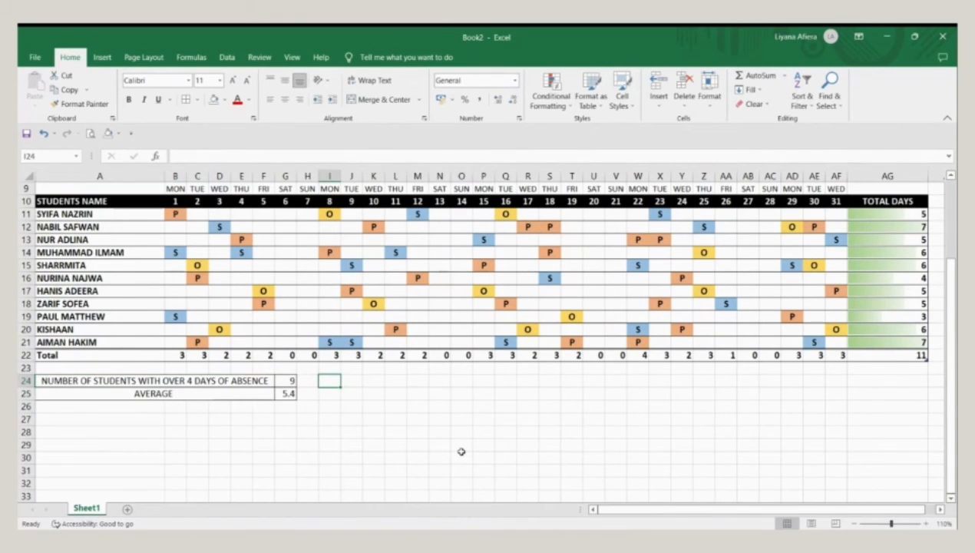
# - Merge and center the JANUARY heading across A8:A9 and the 2022 heading across AG8:AG9
pyautogui.scroll(3, 461, 453)
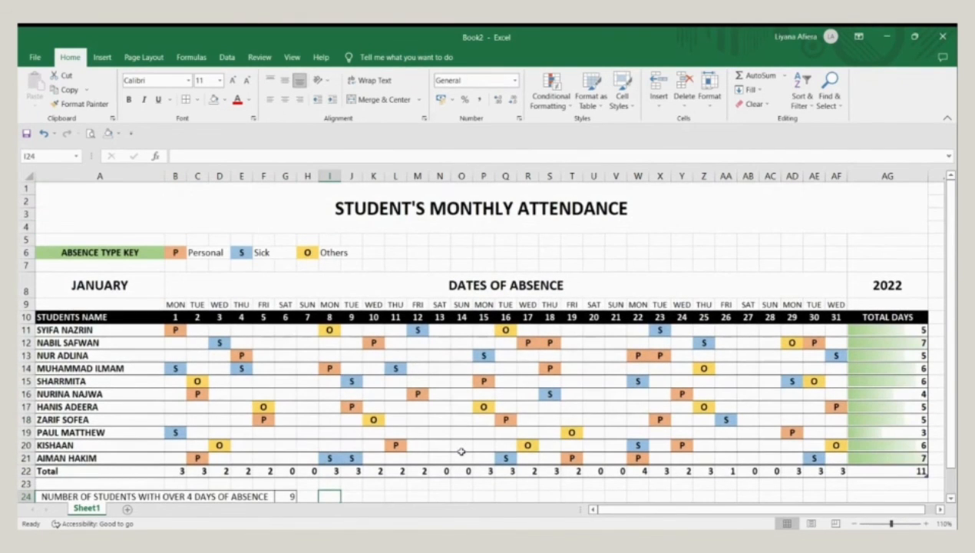
pyautogui.scroll(-2, 462, 452)
pyautogui.scroll(2, 461, 452)
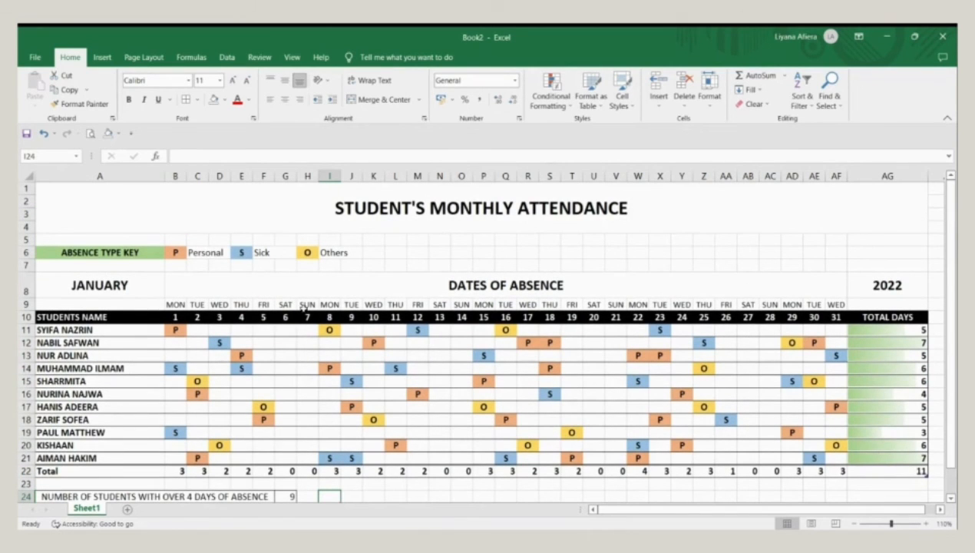
pyautogui.click(150, 286)
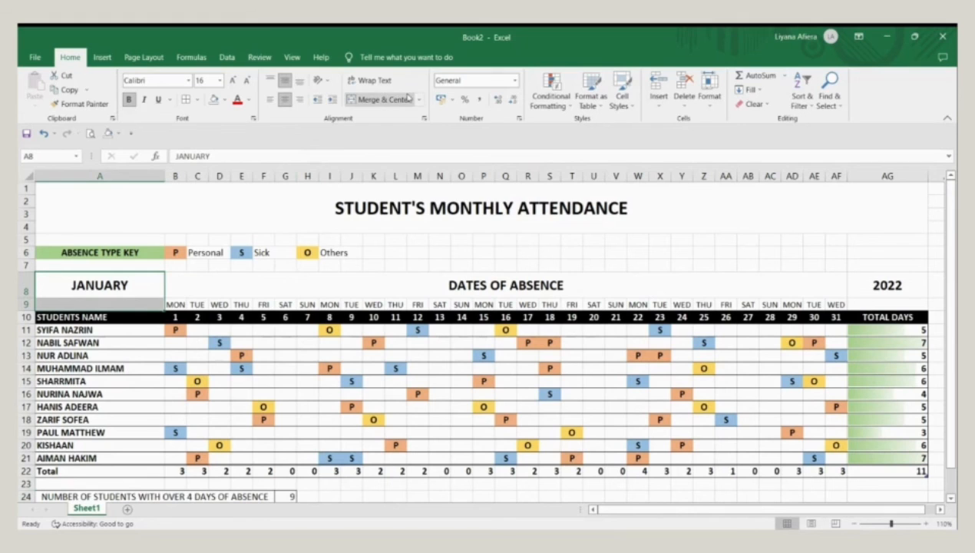
pyautogui.click(378, 99)
pyautogui.moveTo(896, 287); pyautogui.dragTo(894, 304)
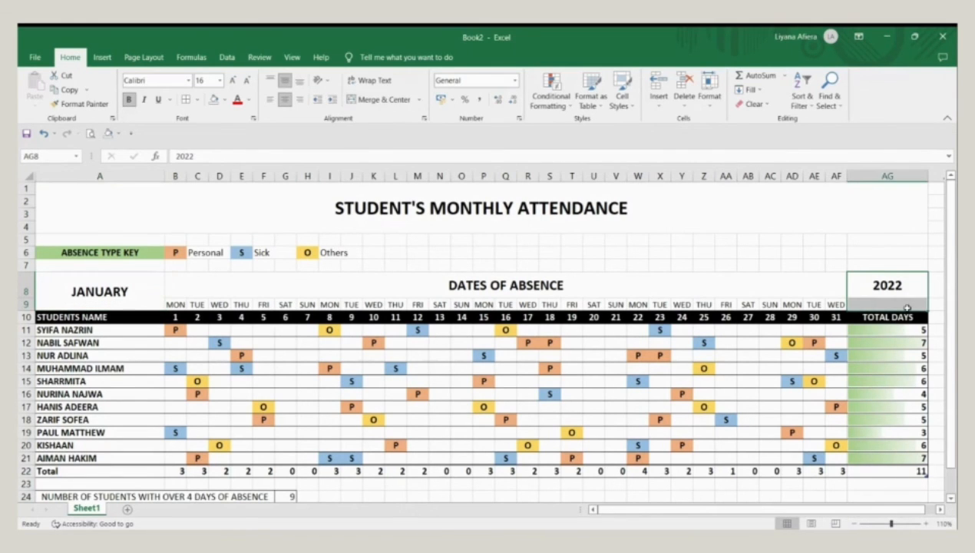
pyautogui.click(380, 99)
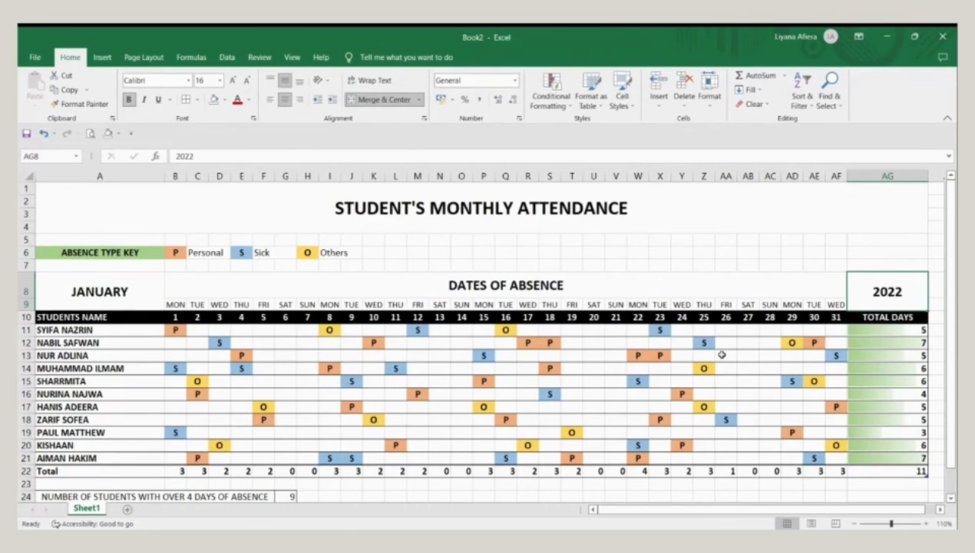
pyautogui.scroll(-2, 722, 354)
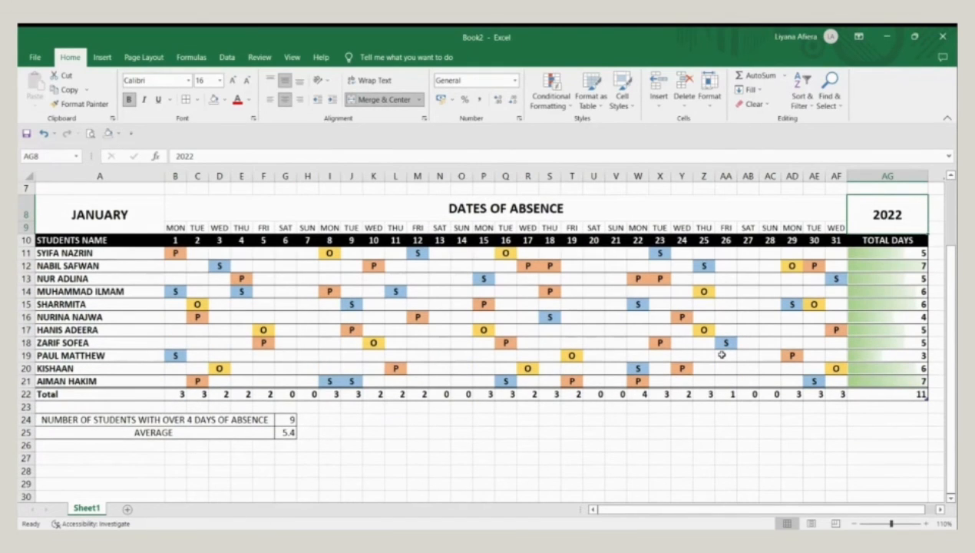
pyautogui.scroll(1, 722, 354)
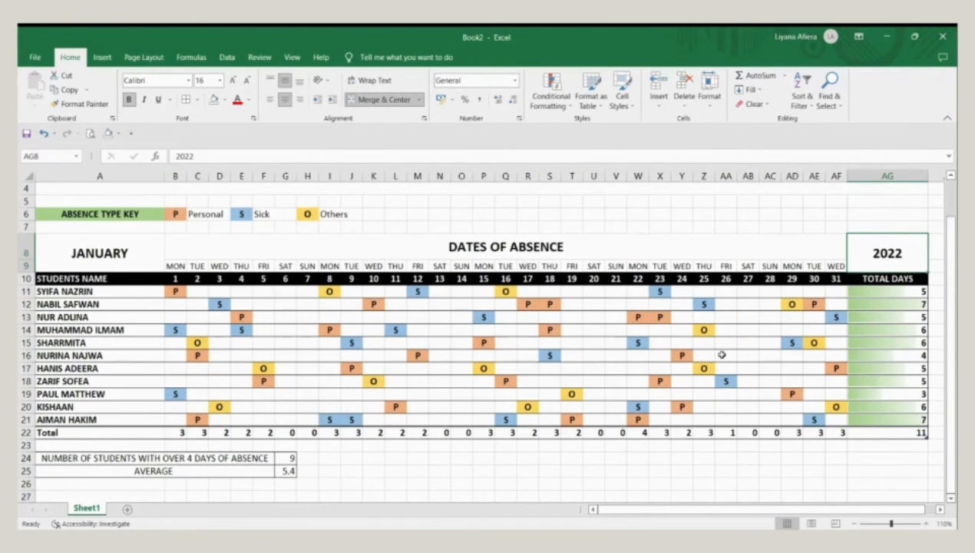